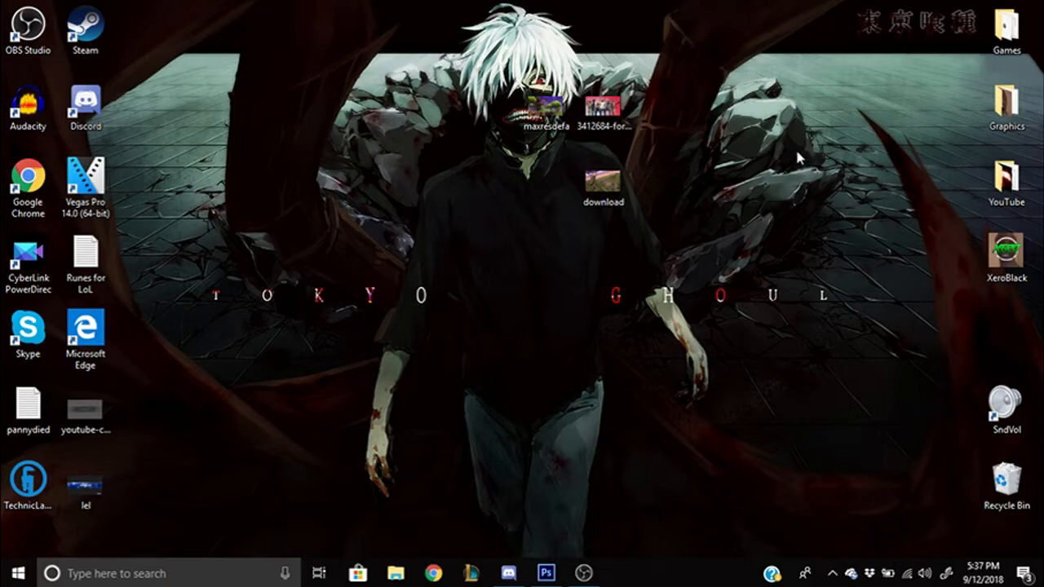
- Restore Photoshop with the WOMBOW gaming banner GamingBannerTut.psd on screen
{"action": "left_click", "coordinate": [546, 573]}
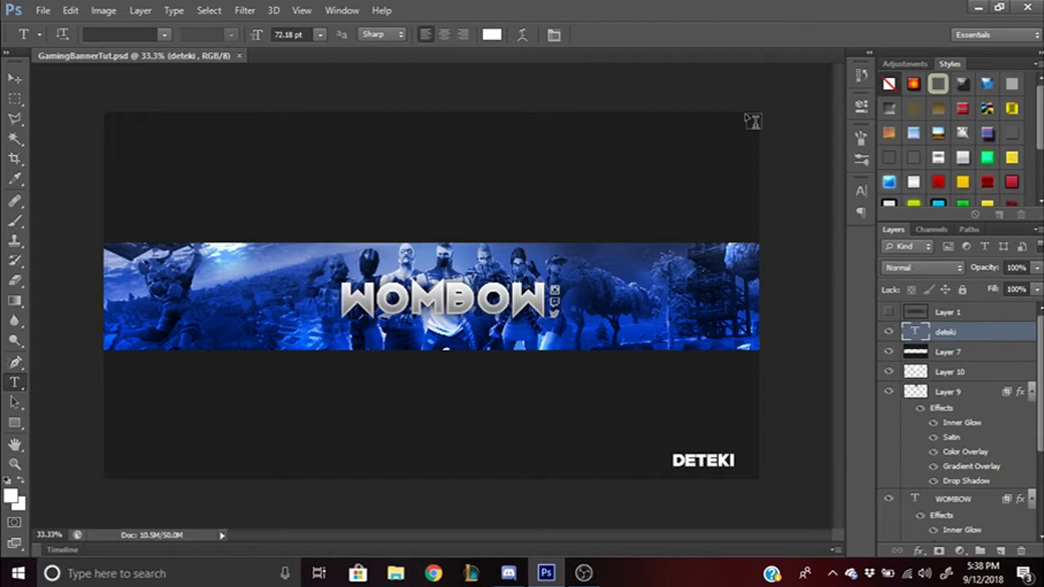
- Create a new 2560 × 1440 pixel transparent document, then minimise Photoshop
{"action": "left_click", "coordinate": [42, 11]}
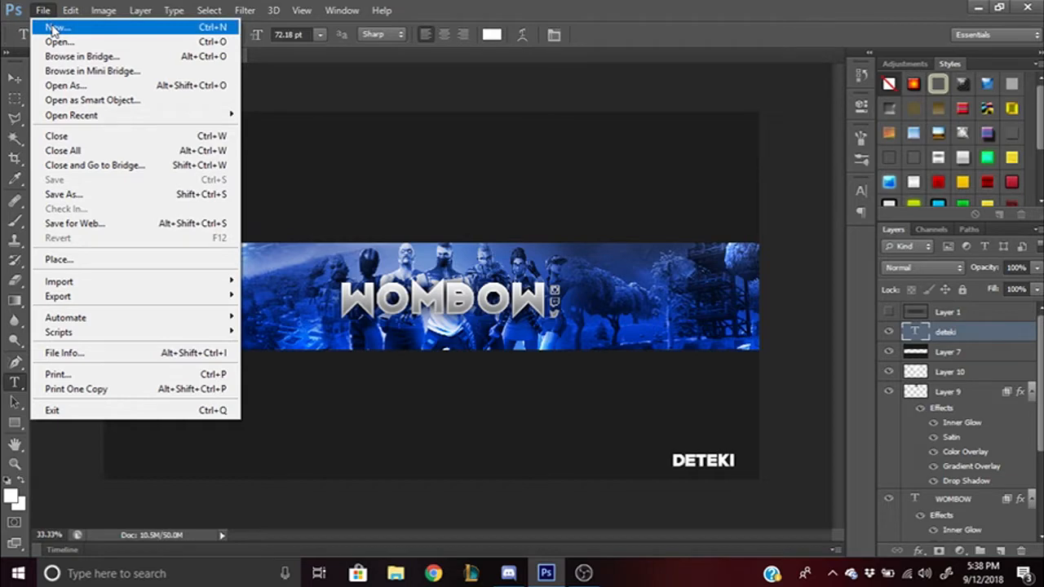
{"action": "left_click", "coordinate": [53, 29]}
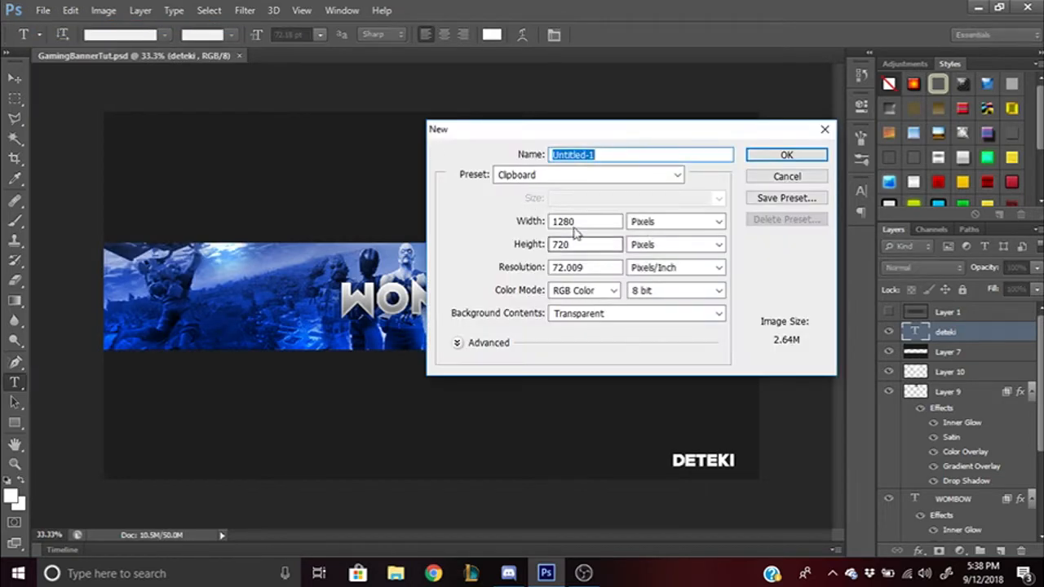
{"action": "left_click", "coordinate": [526, 224]}
{"action": "key", "text": "BackSpace"}
{"action": "type", "text": "2560"}
{"action": "double_click", "coordinate": [618, 244]}
{"action": "key", "text": "BackSpace"}
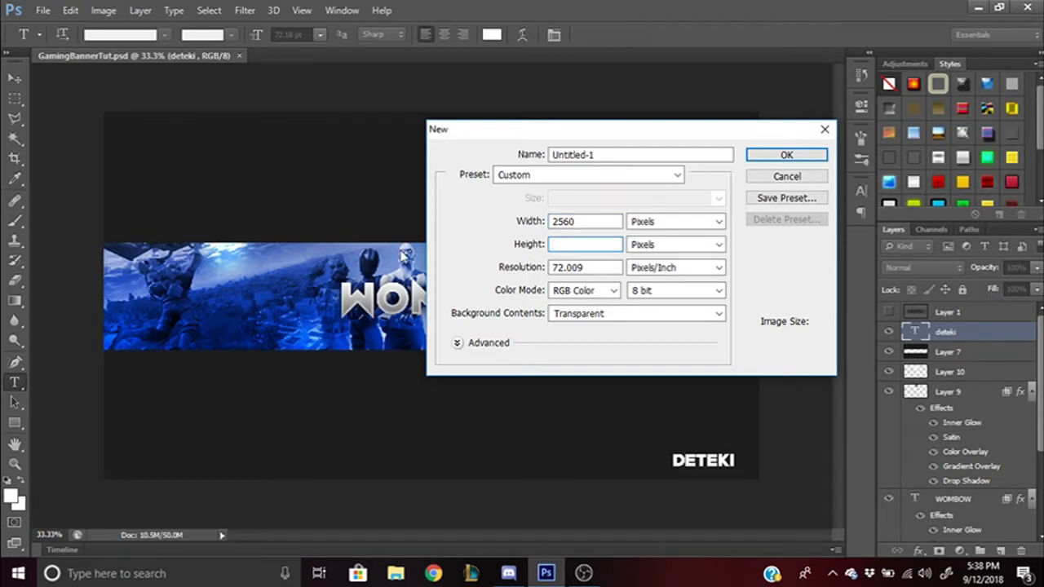
{"action": "type", "text": "1440"}
{"action": "left_click", "coordinate": [786, 155]}
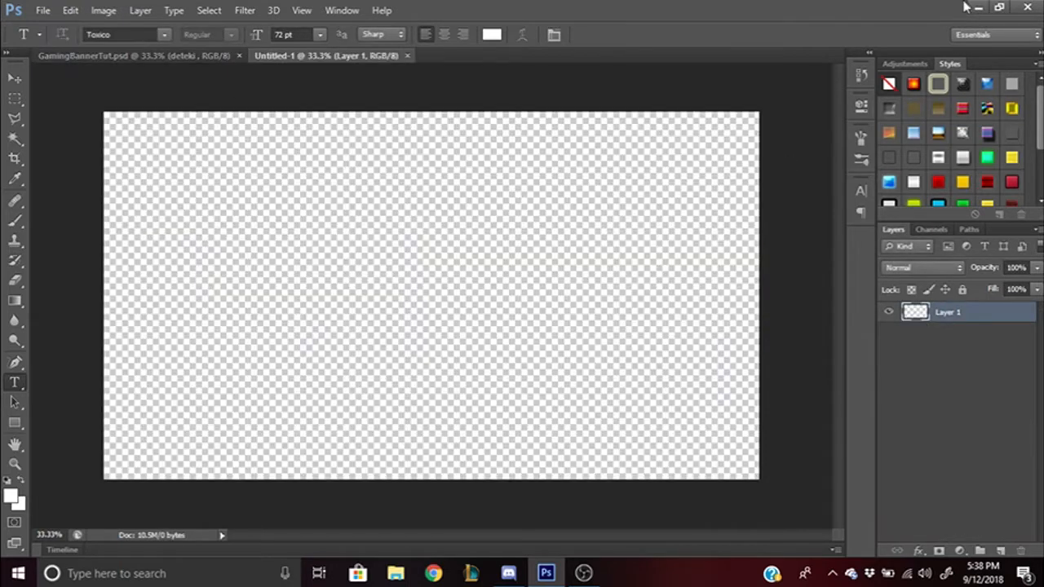
{"action": "left_click", "coordinate": [977, 7]}
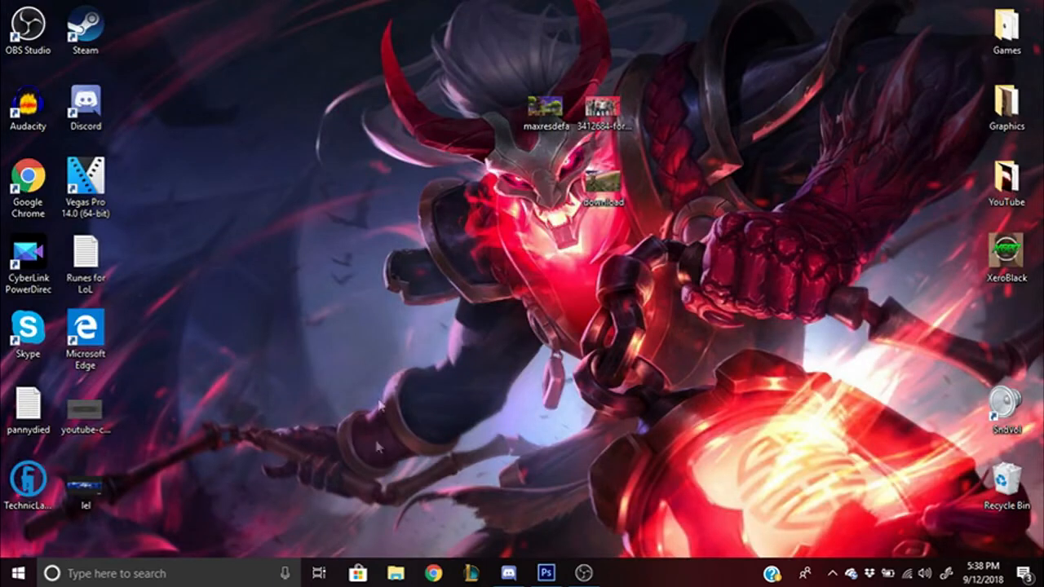
- Search Chrome images for 'youtube banner guidelines', preview the 2560 × 1440 template, then close Chrome
{"action": "left_click", "coordinate": [431, 574]}
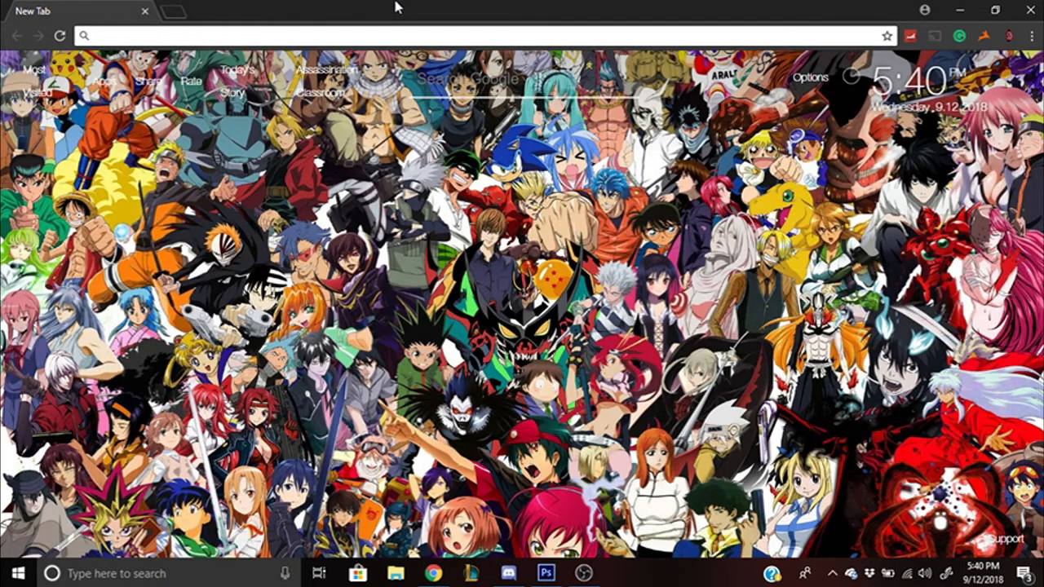
{"action": "type", "text": "yotuber"}
{"action": "key", "text": "BackSpace"}
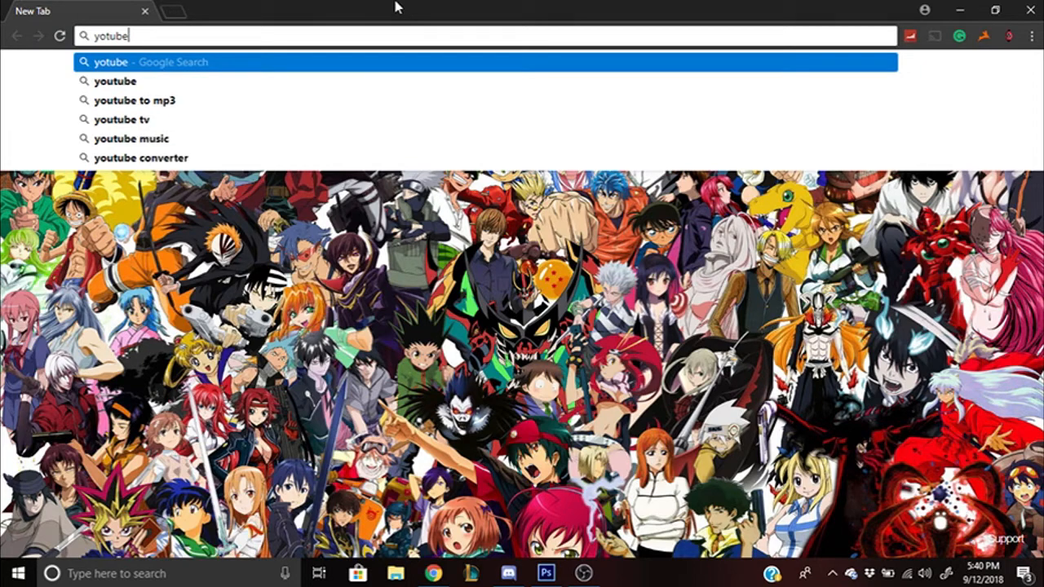
{"action": "type", "text": "banner "}
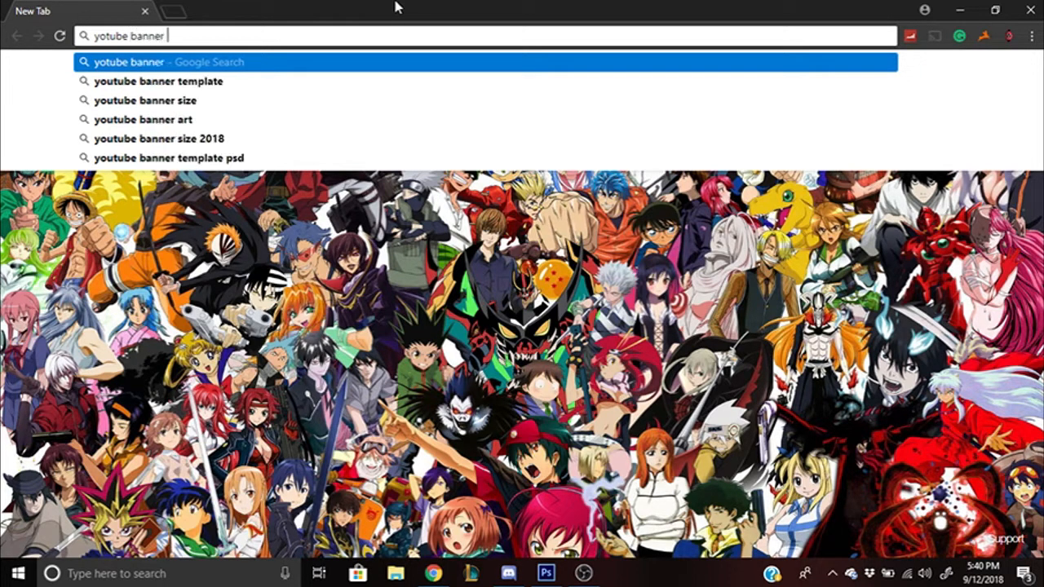
{"action": "type", "text": "guil"}
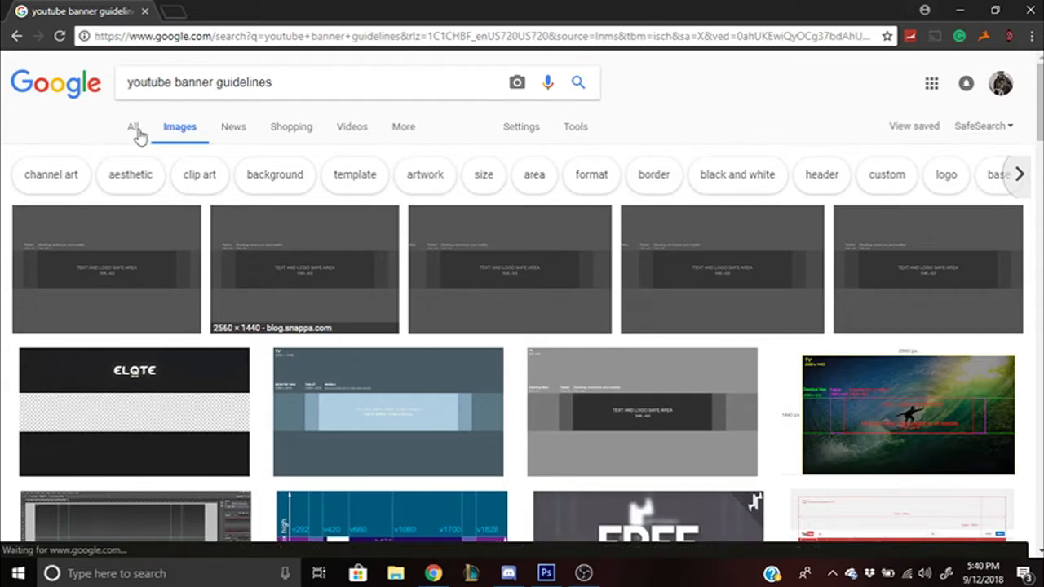
{"action": "left_click", "coordinate": [256, 232]}
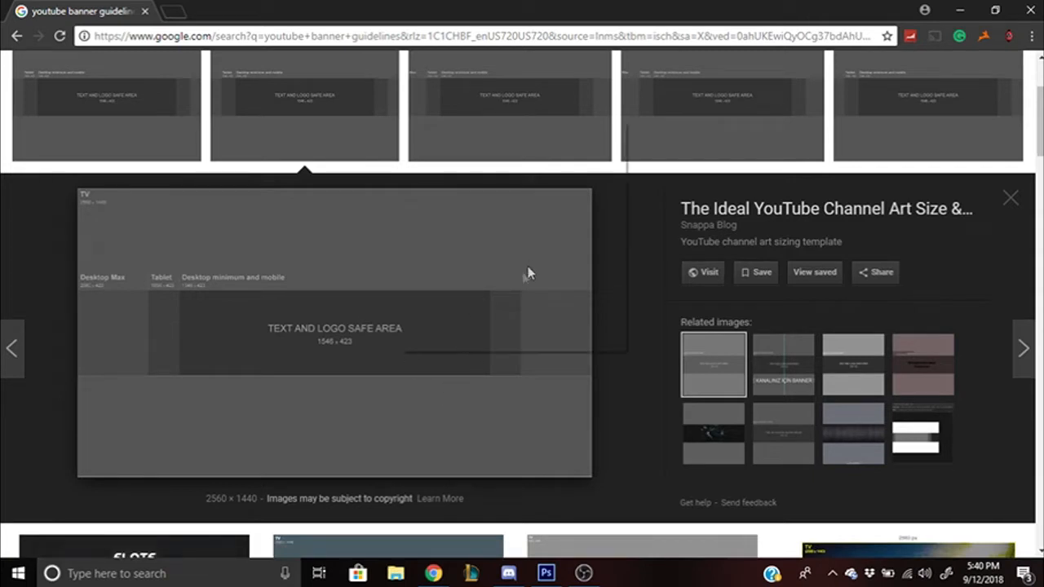
{"action": "right_click", "coordinate": [398, 353]}
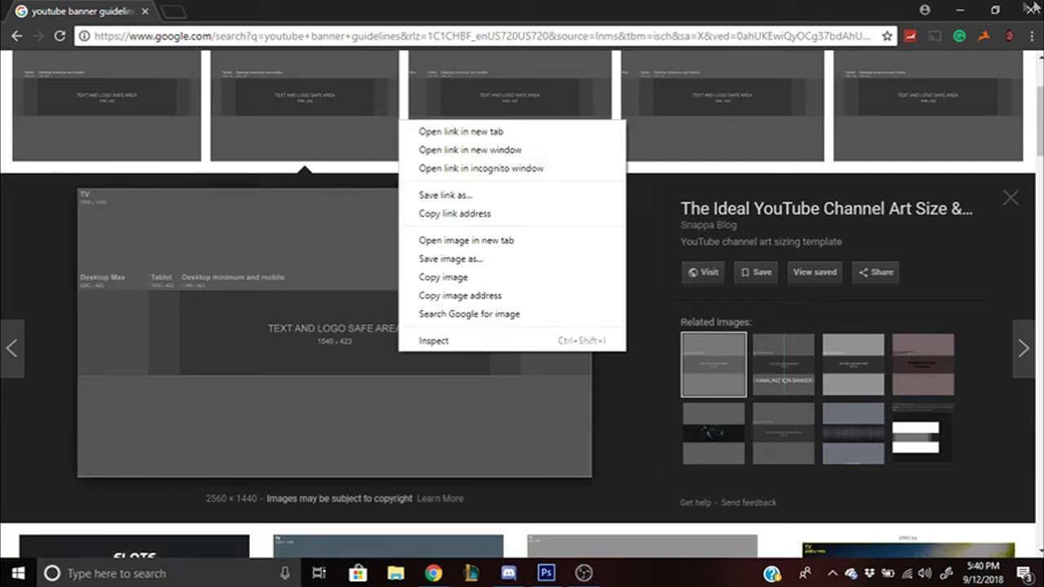
{"action": "left_click", "coordinate": [525, 5]}
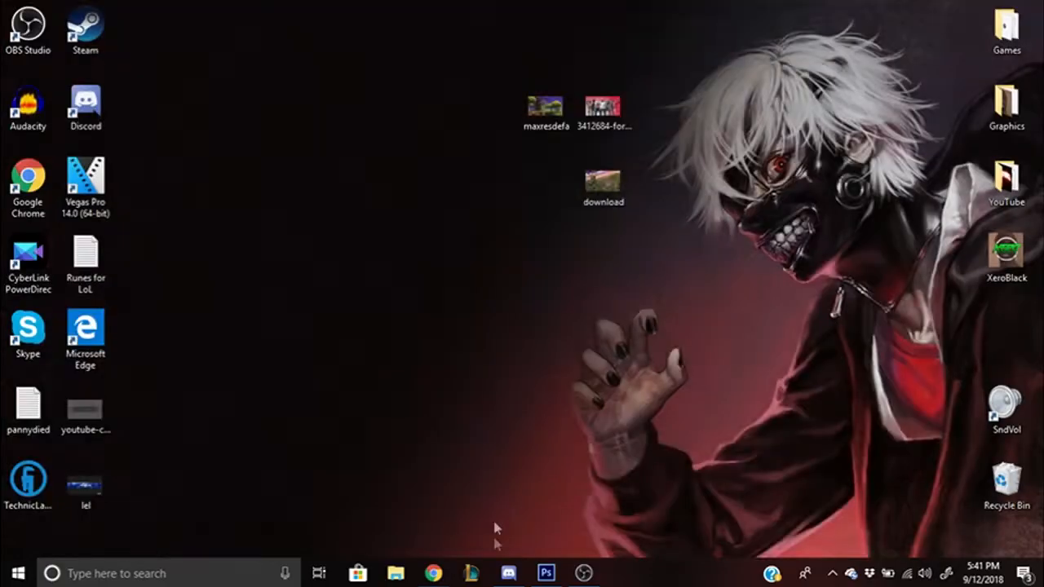
- Open youtube-channel-art-sizing-template.png in Photoshop
{"action": "left_click", "coordinate": [546, 574]}
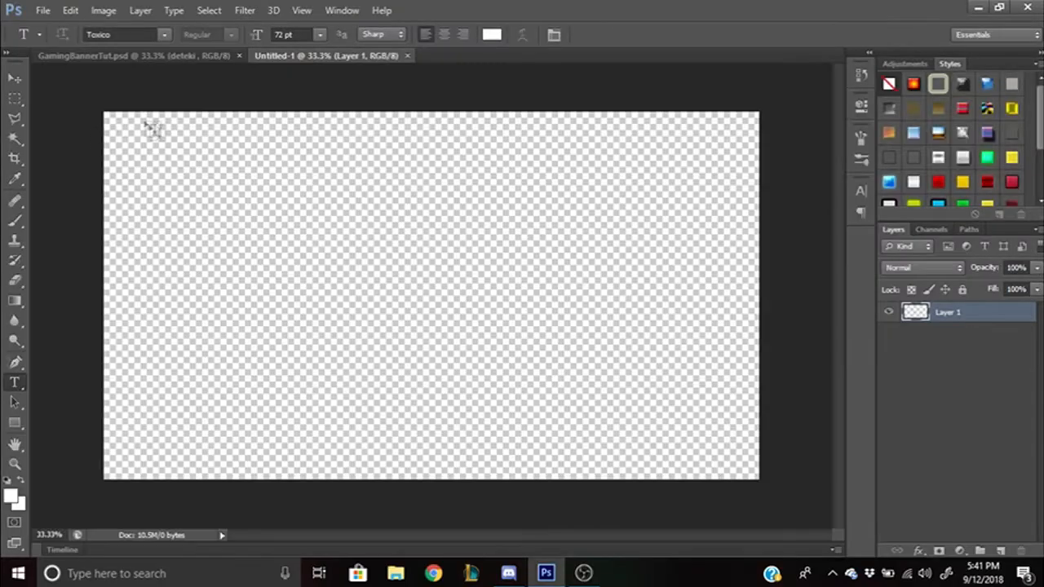
{"action": "left_click", "coordinate": [44, 11]}
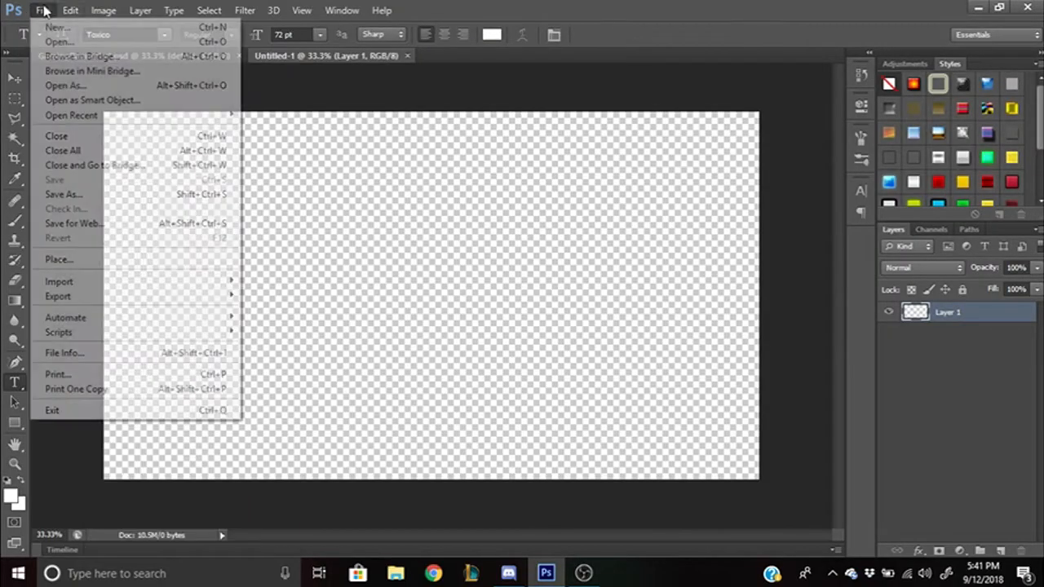
{"action": "left_click", "coordinate": [46, 41]}
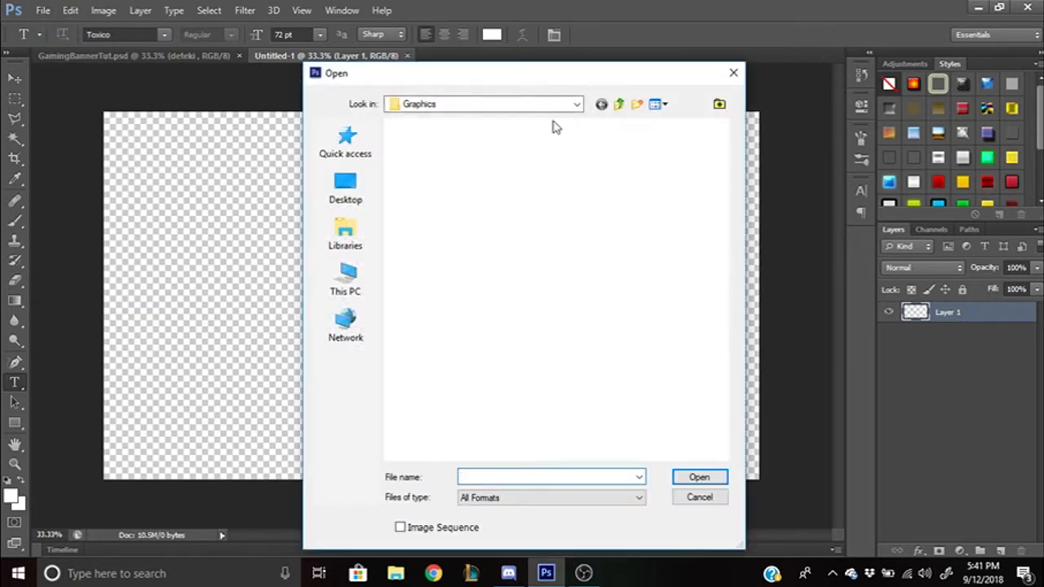
{"action": "double_click", "coordinate": [408, 261]}
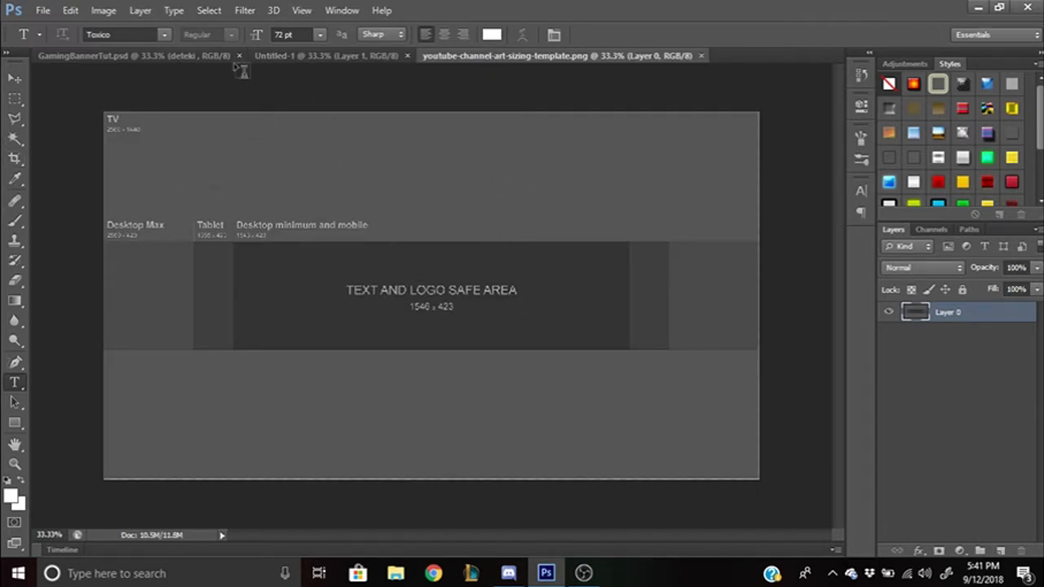
- Copy the whole template into Untitled-1 and close the template file
{"action": "left_click", "coordinate": [270, 57]}
{"action": "left_click", "coordinate": [585, 56]}
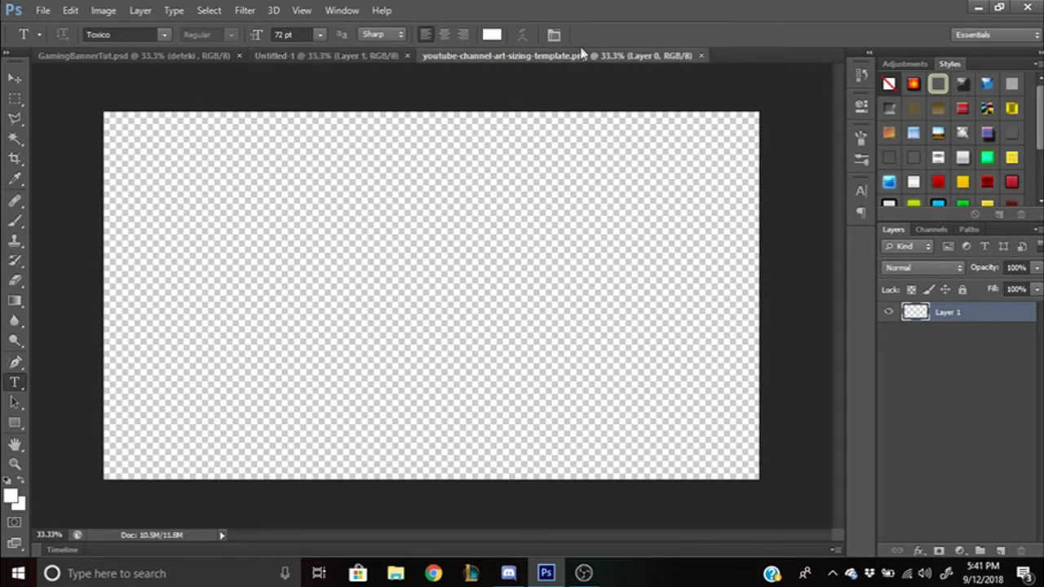
{"action": "key", "text": "ctrl+a"}
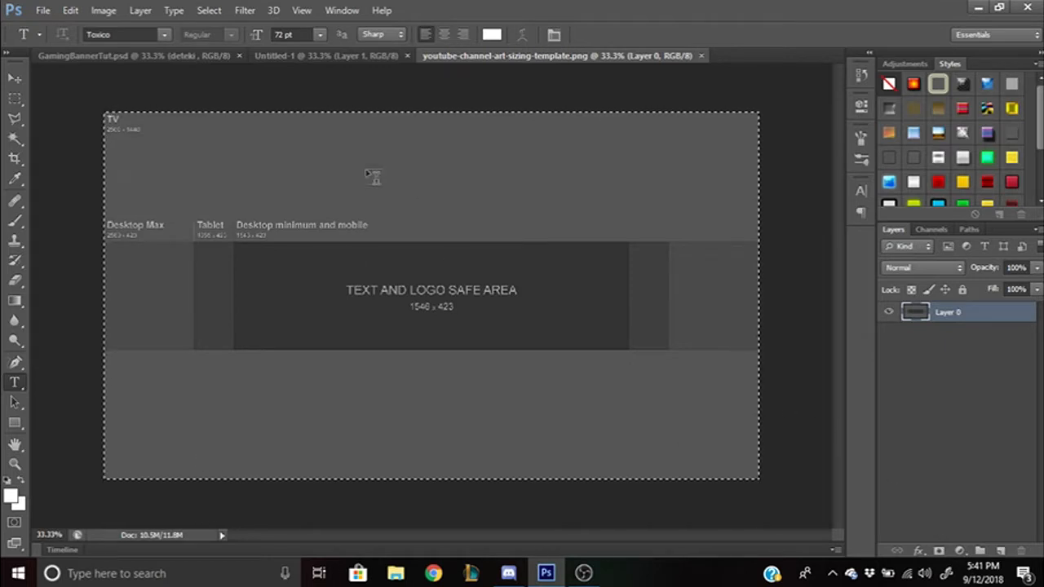
{"action": "left_click", "coordinate": [306, 57]}
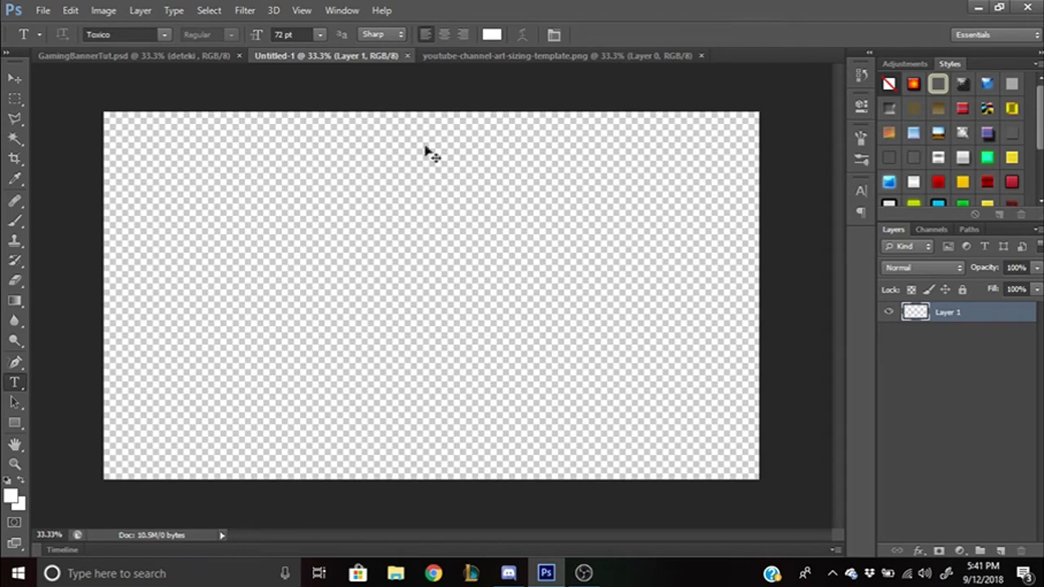
{"action": "key", "text": "ctrl+v"}
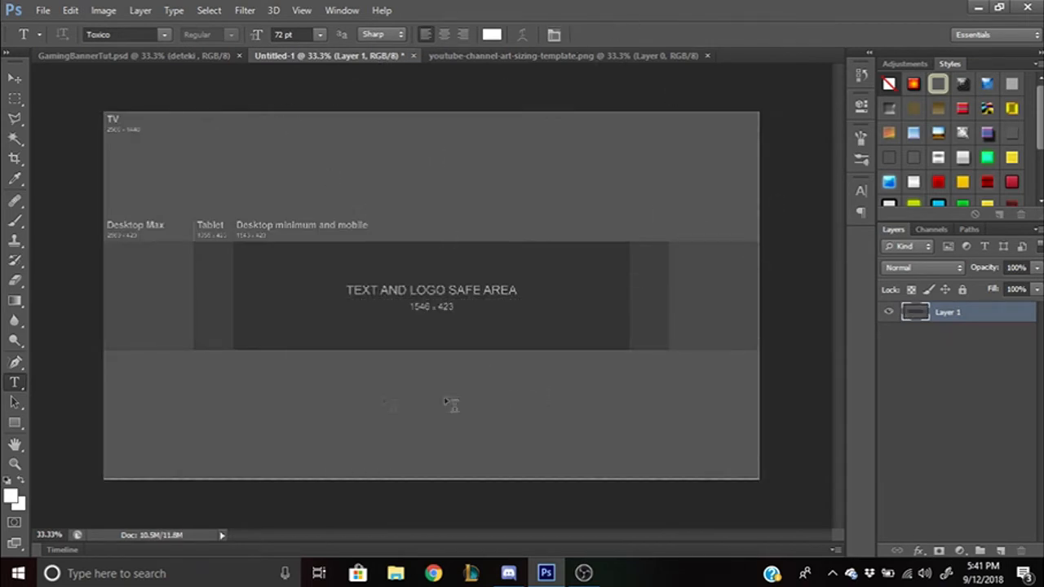
{"action": "left_click", "coordinate": [706, 55]}
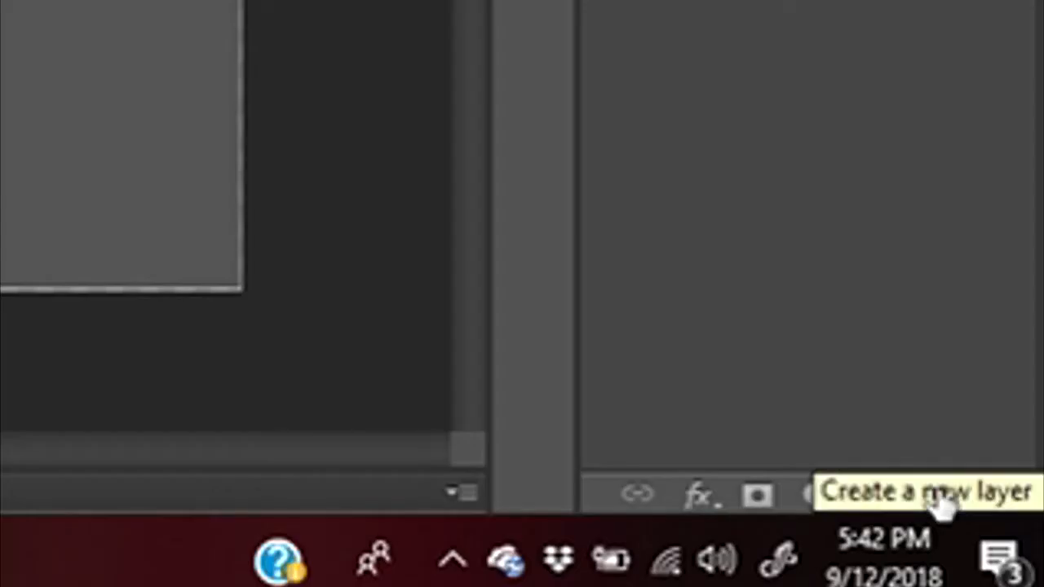
- Add a new layer and select the top band down to the Desktop Max line
{"action": "left_click", "coordinate": [934, 497]}
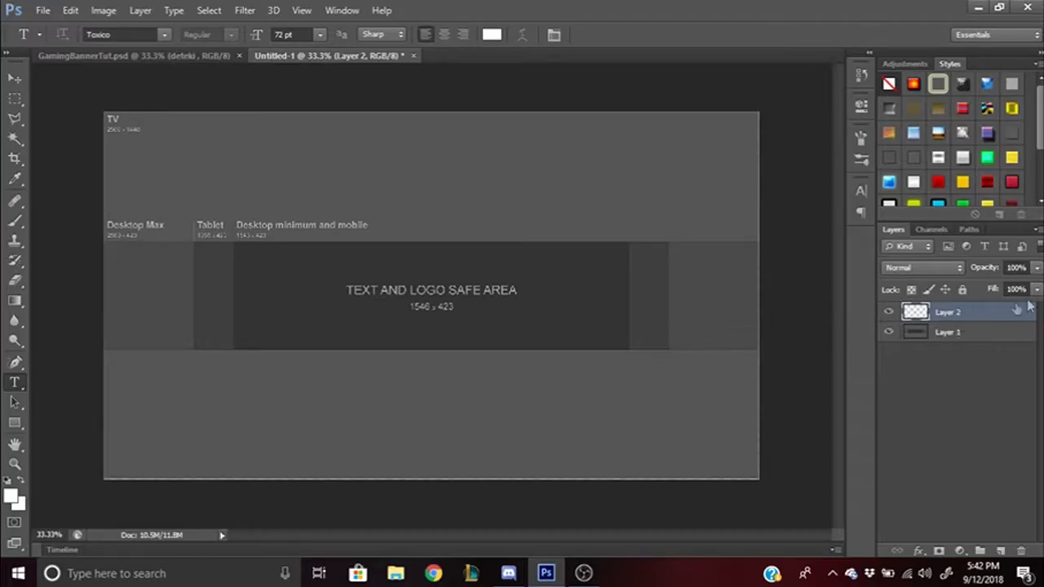
{"action": "left_click", "coordinate": [10, 99]}
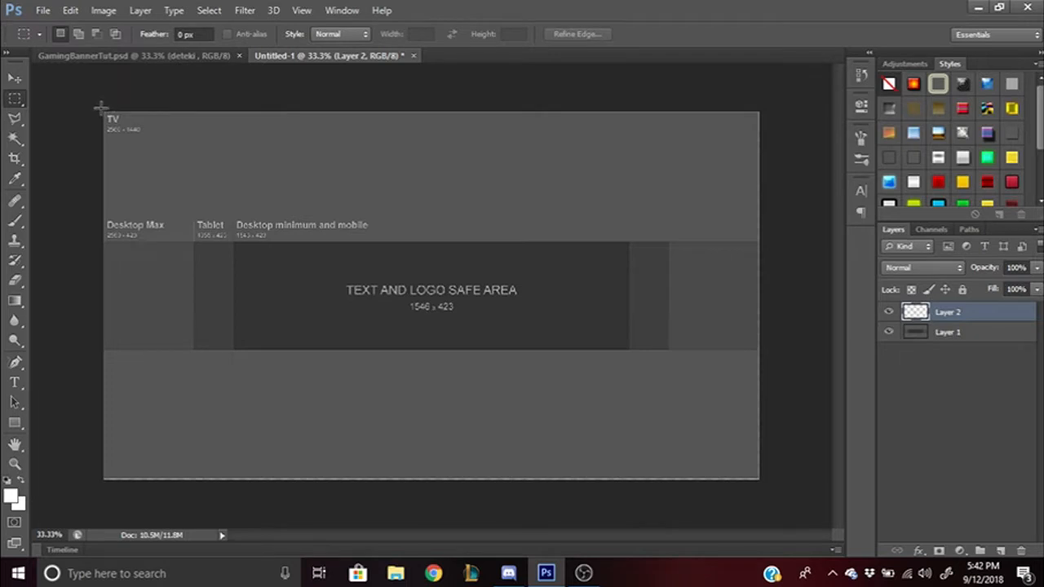
{"action": "left_click_drag", "start_coordinate": [101, 108], "coordinate": [772, 240]}
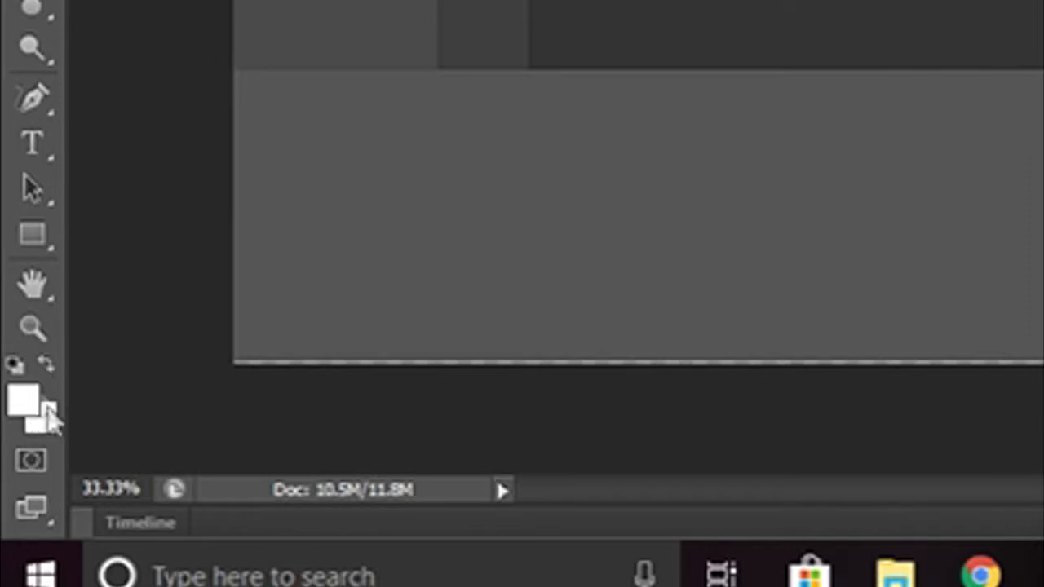
- Set the foreground colour to a near-black sampled from the canvas
{"action": "left_click", "coordinate": [22, 407]}
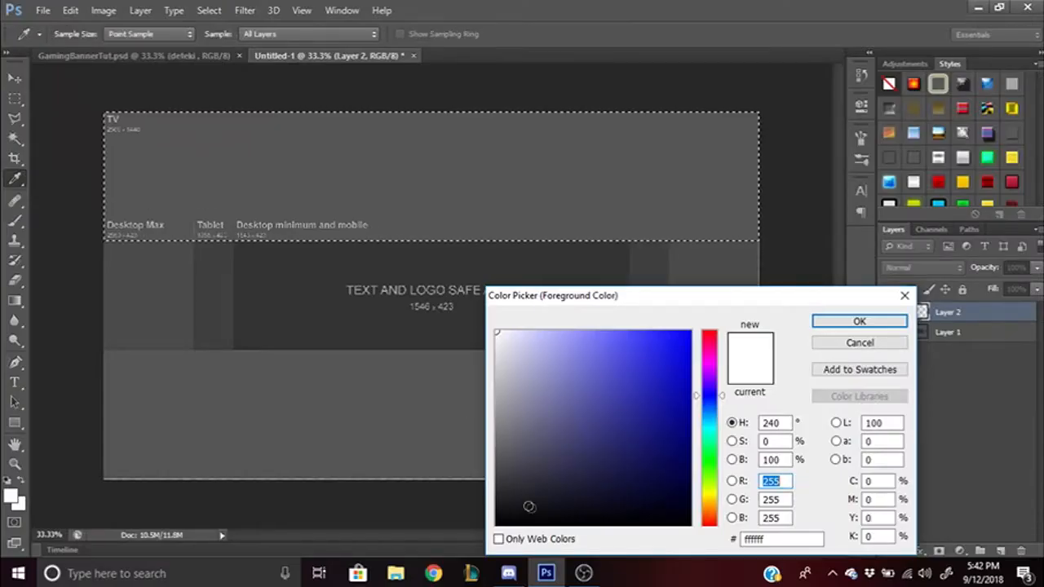
{"action": "left_click_drag", "start_coordinate": [452, 537], "coordinate": [479, 510]}
{"action": "left_click", "coordinate": [859, 321]}
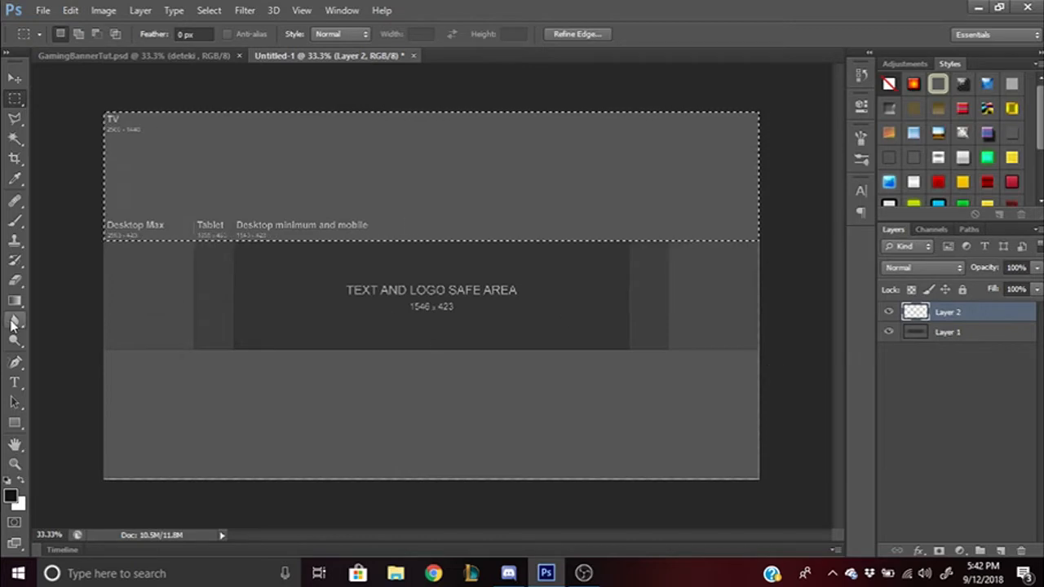
- Fill the top and bottom bands with near-black and delete the template layer
{"action": "key", "text": "alt+BackSpace"}
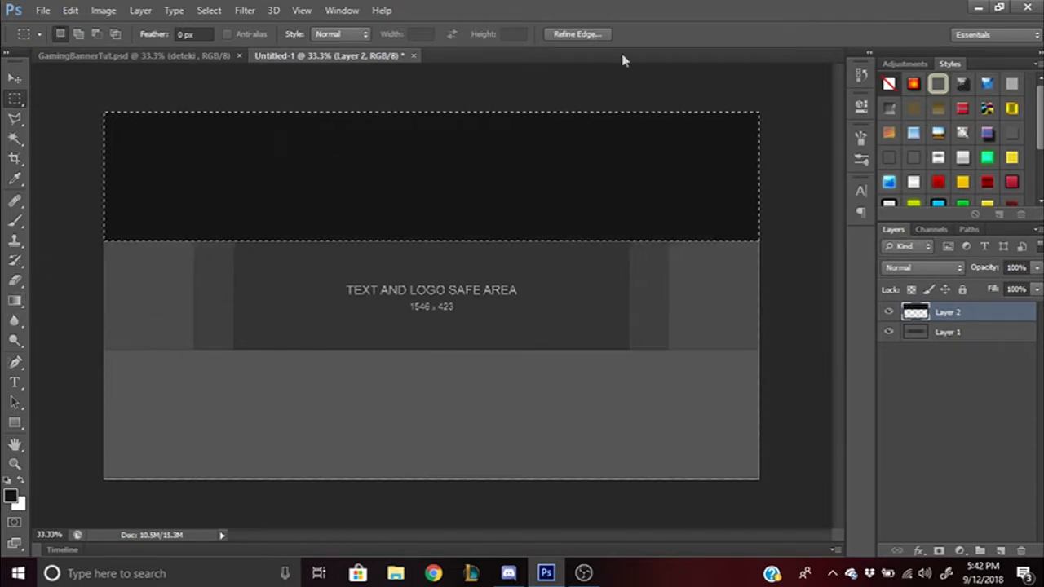
{"action": "left_click", "coordinate": [946, 335]}
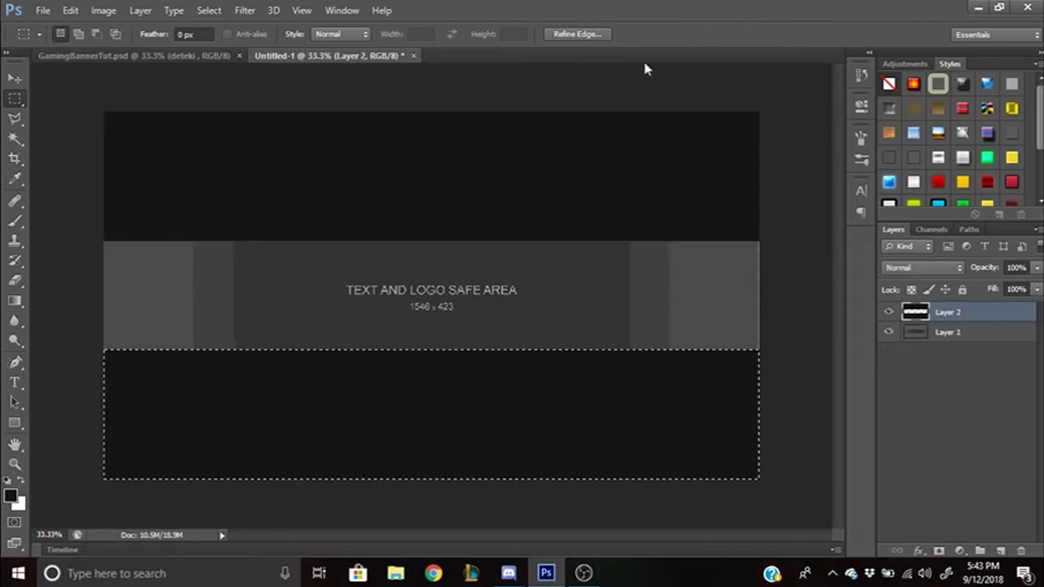
{"action": "key", "text": "ctrl+d"}
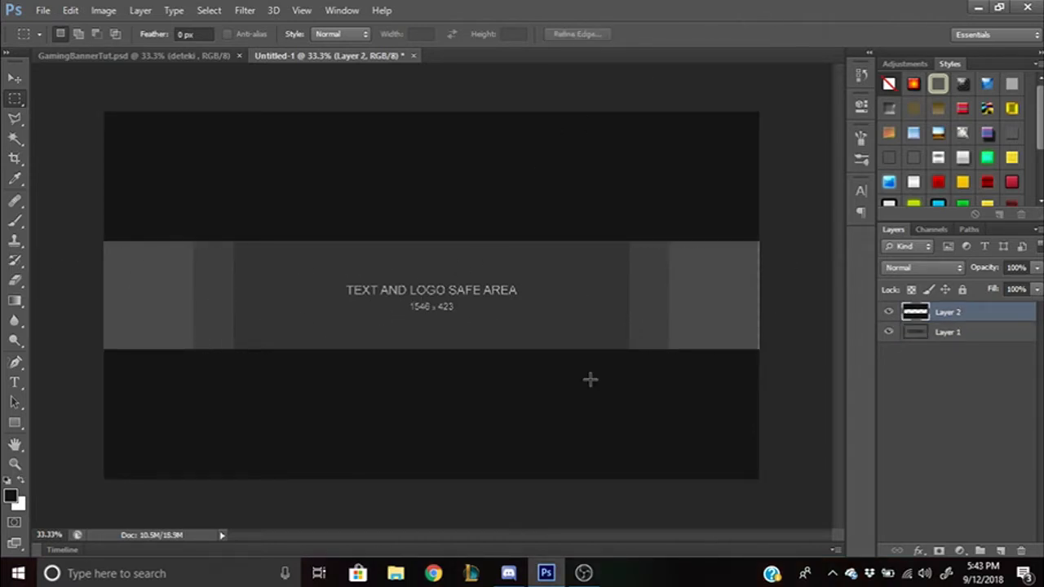
{"action": "left_click", "coordinate": [972, 342]}
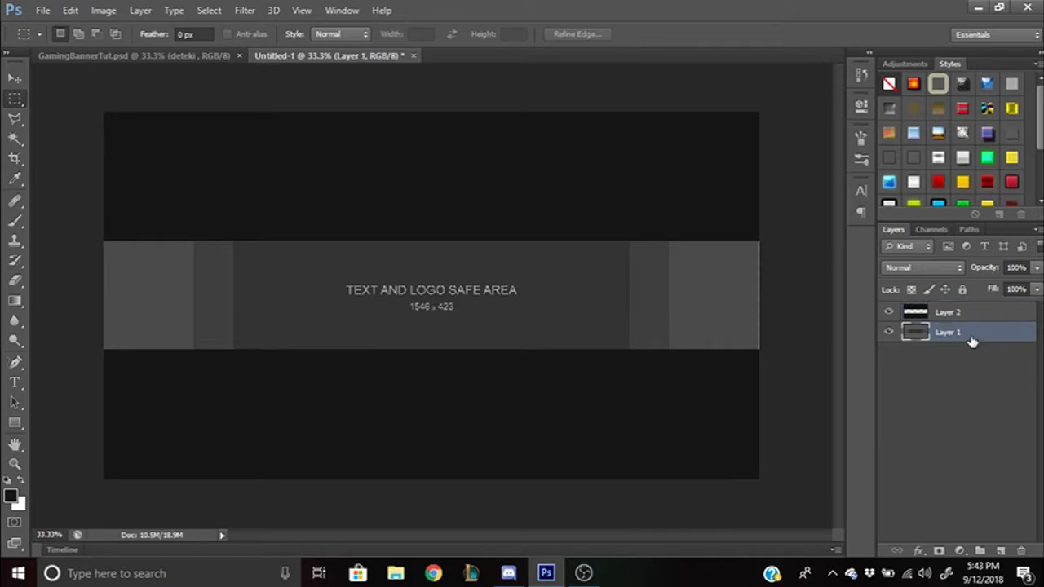
{"action": "key", "text": "Delete"}
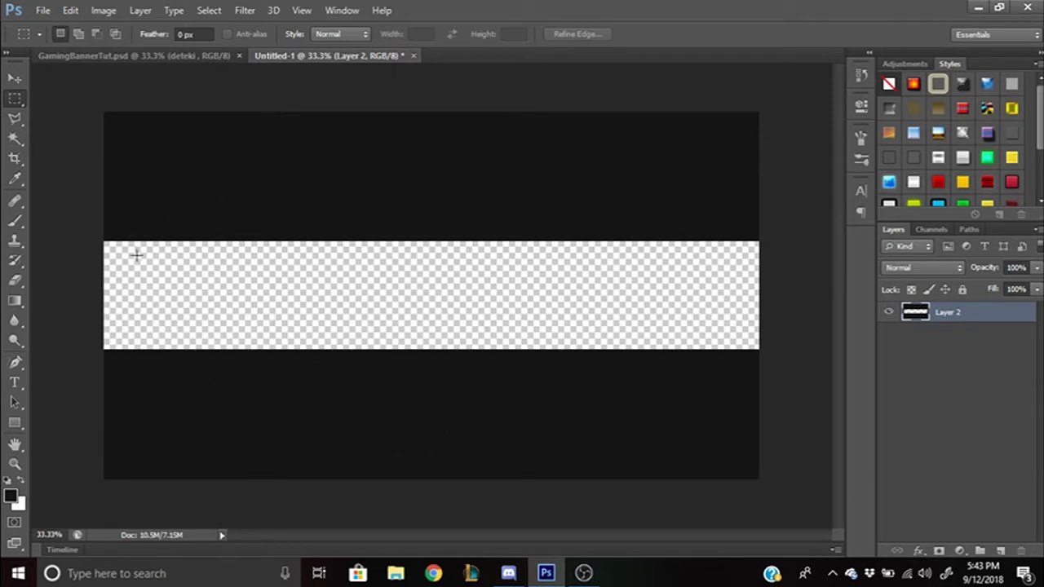
- Draw and adjust a selection over the middle strip, deselect, and minimise Photoshop
{"action": "left_click_drag", "start_coordinate": [101, 241], "coordinate": [703, 342]}
{"action": "left_click_drag", "start_coordinate": [124, 272], "coordinate": [131, 276]}
{"action": "left_click", "coordinate": [494, 252]}
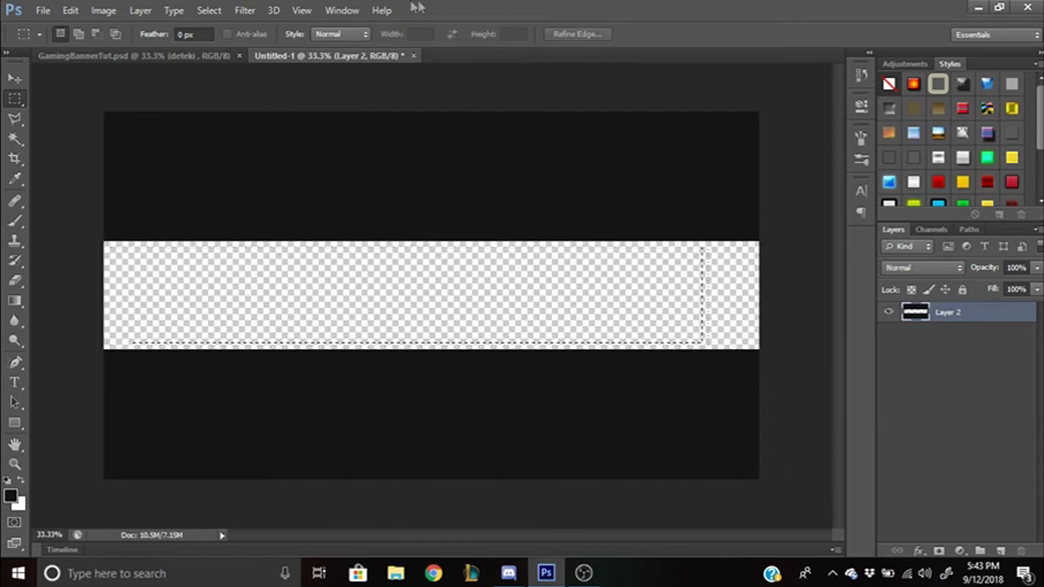
{"action": "key", "text": "b"}
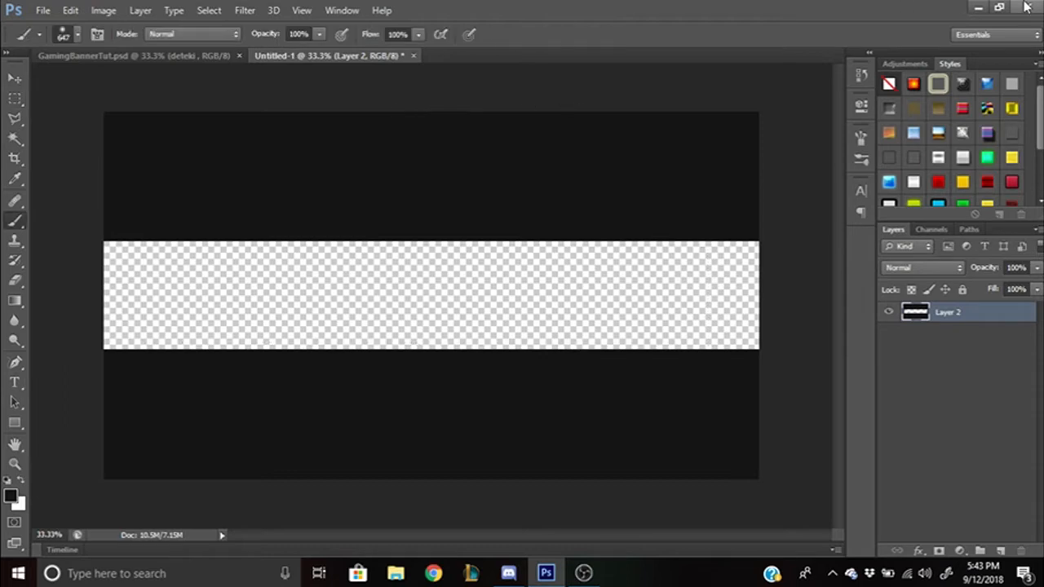
{"action": "left_click", "coordinate": [970, 7]}
- Select the downloaded Fortnite images on the desktop and bring Photoshop back
{"action": "left_click_drag", "start_coordinate": [441, 51], "coordinate": [628, 266]}
{"action": "left_click", "coordinate": [343, 283]}
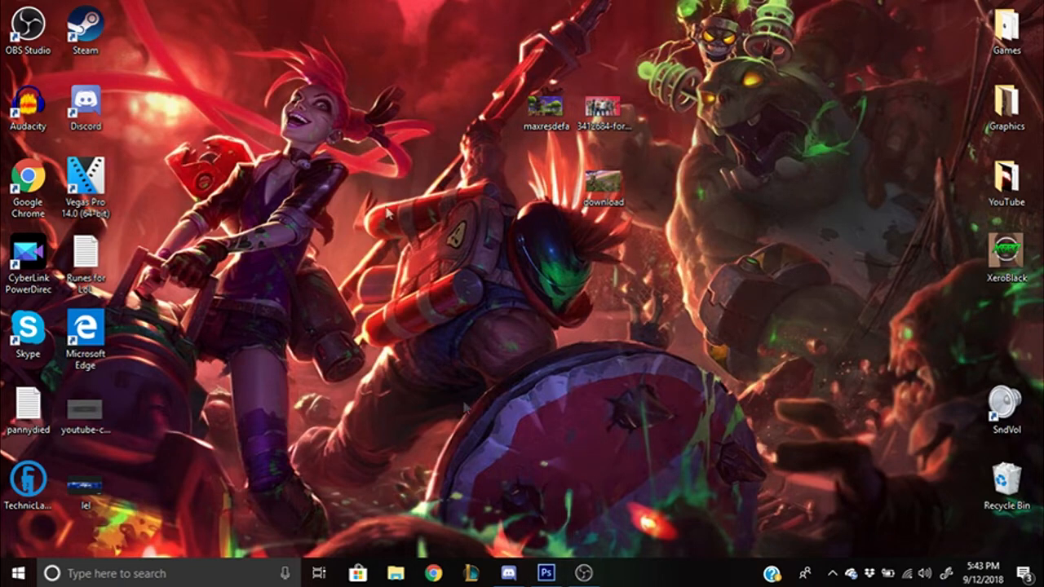
{"action": "left_click_drag", "start_coordinate": [520, 21], "coordinate": [736, 270]}
{"action": "left_click_drag", "start_coordinate": [467, 45], "coordinate": [751, 235]}
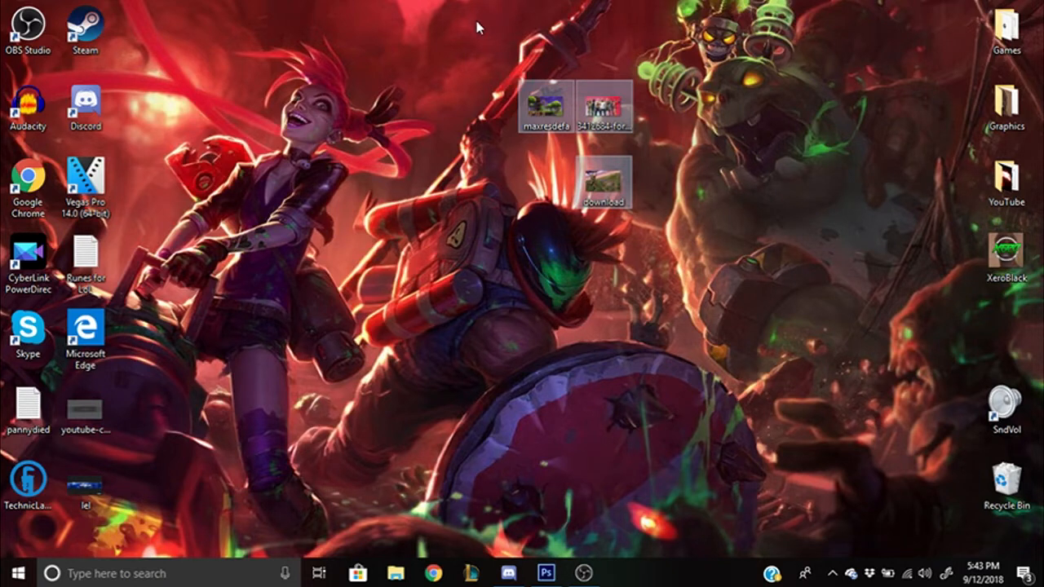
{"action": "left_click", "coordinate": [460, 13]}
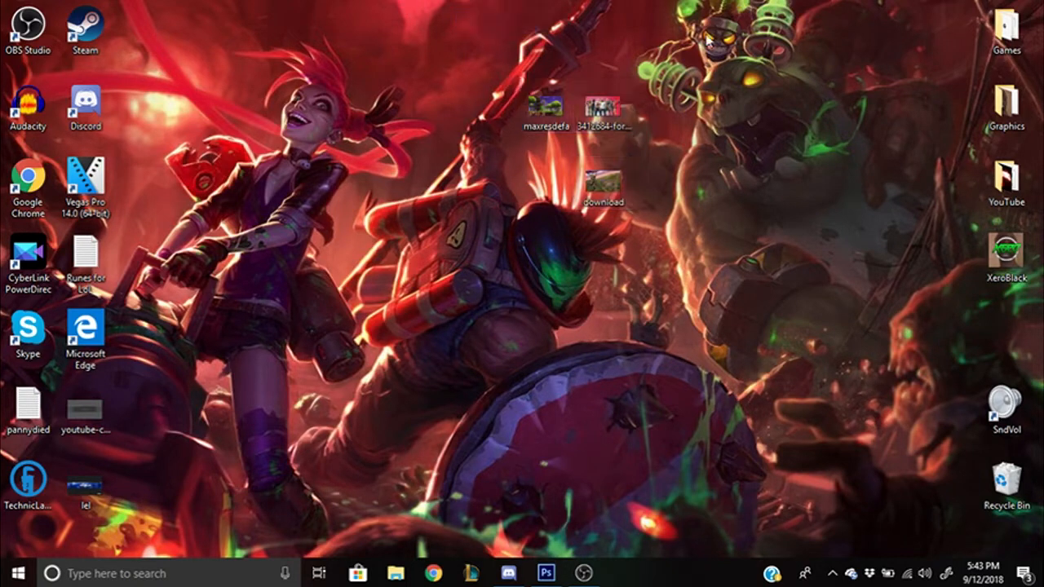
{"action": "left_click", "coordinate": [546, 573]}
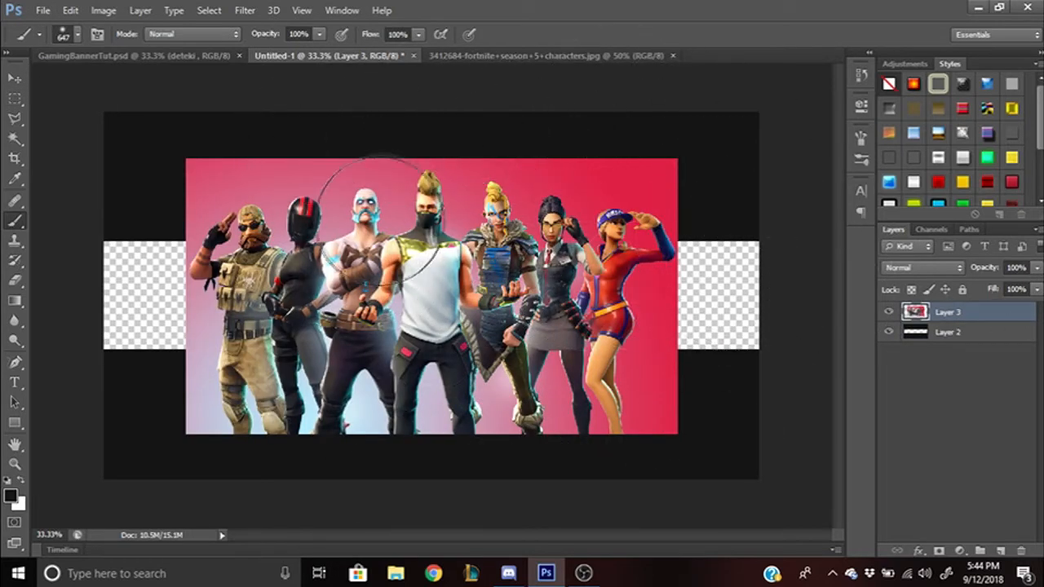
- Move the characters layer below the black bands, scaled to about 69% and centred in the strip
{"action": "left_click_drag", "start_coordinate": [986, 316], "coordinate": [981, 345]}
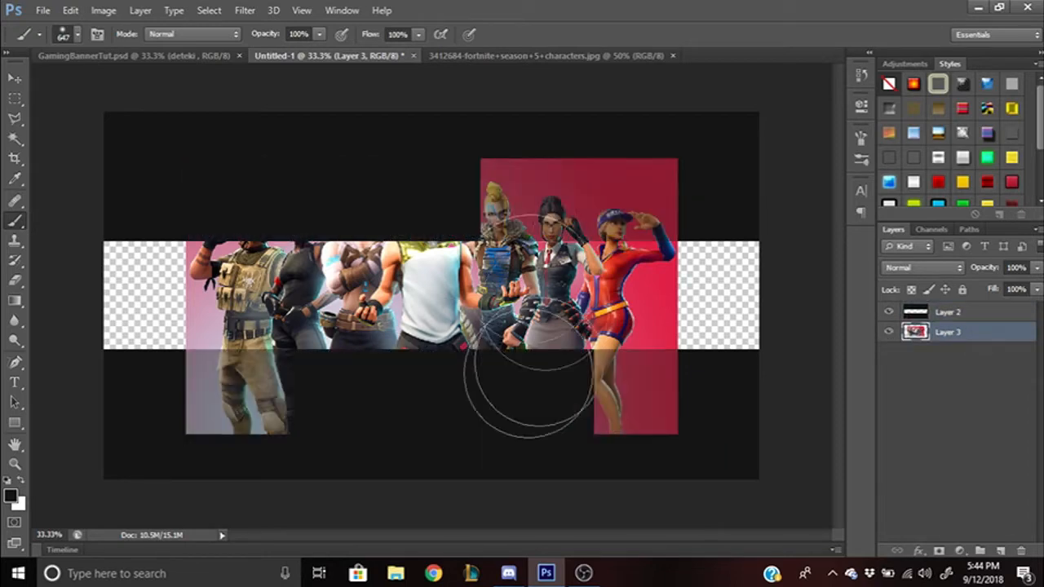
{"action": "key", "text": "ctrl+t"}
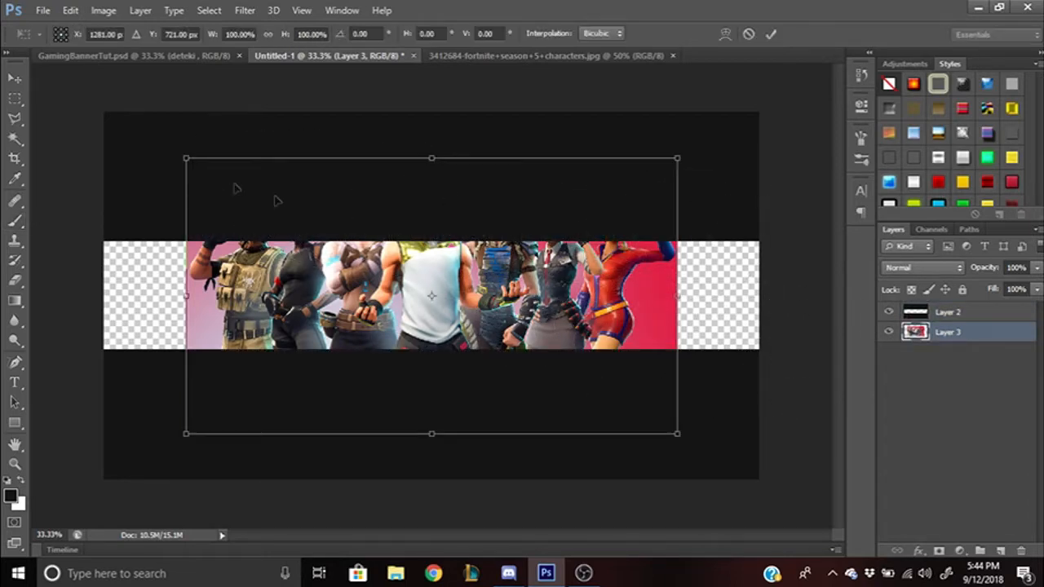
{"action": "left_click_drag", "start_coordinate": [184, 160], "coordinate": [306, 227]}
{"action": "left_click_drag", "start_coordinate": [387, 324], "coordinate": [334, 319]}
{"action": "left_click_drag", "start_coordinate": [625, 217], "coordinate": [597, 238]}
{"action": "left_click_drag", "start_coordinate": [531, 283], "coordinate": [531, 274]}
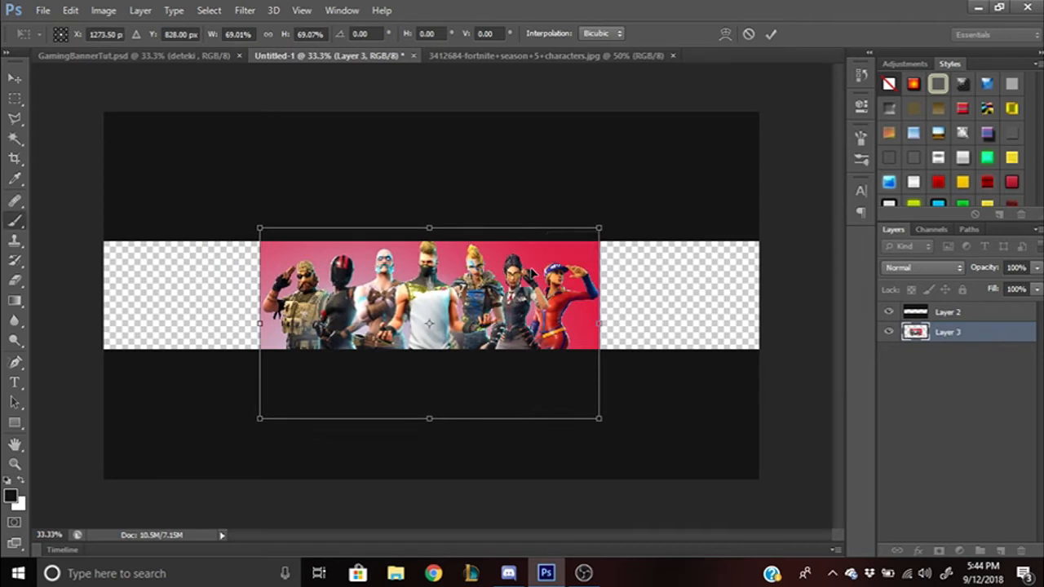
{"action": "key", "text": "Return"}
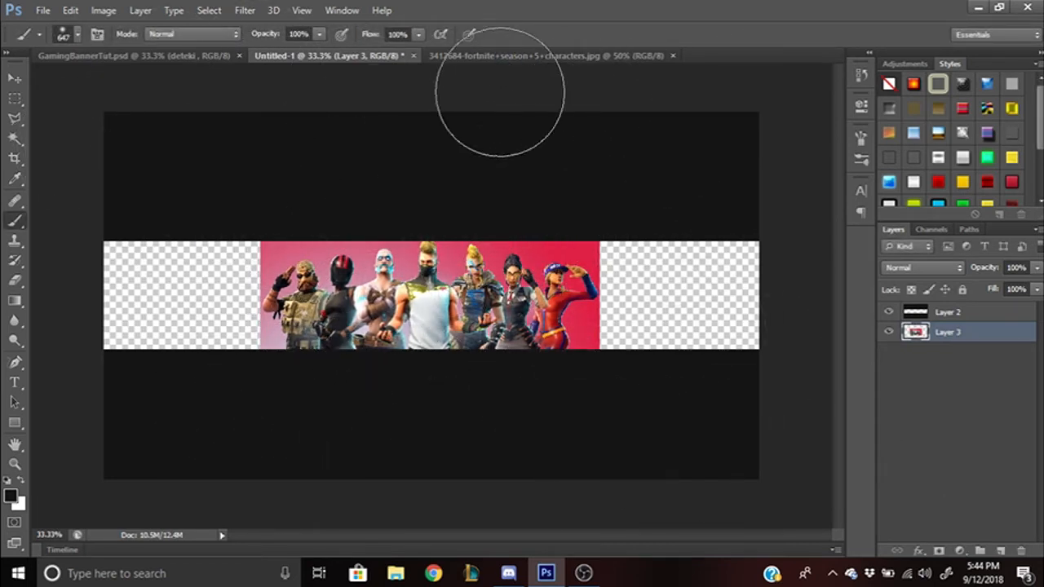
{"action": "left_click", "coordinate": [669, 58]}
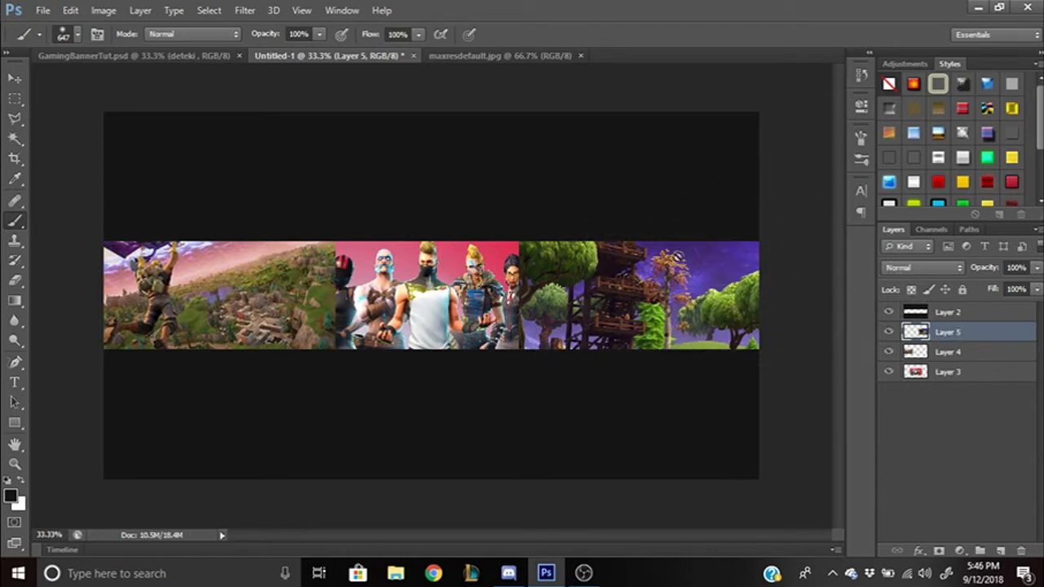
- Flip the Layer 5 tree scene horizontally and slide it left against the characters
{"action": "key", "text": "ctrl+t"}
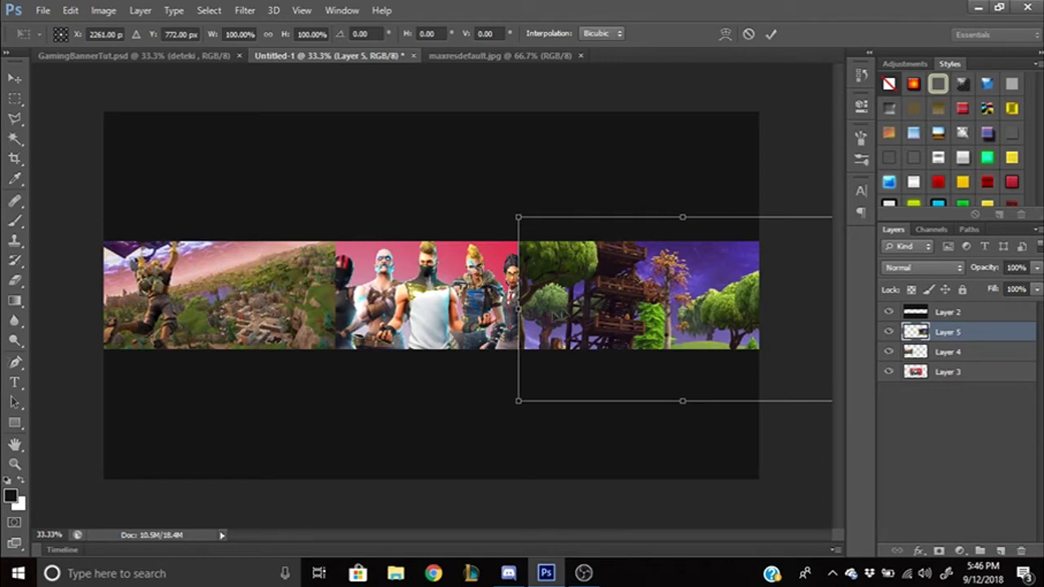
{"action": "right_click", "coordinate": [589, 330]}
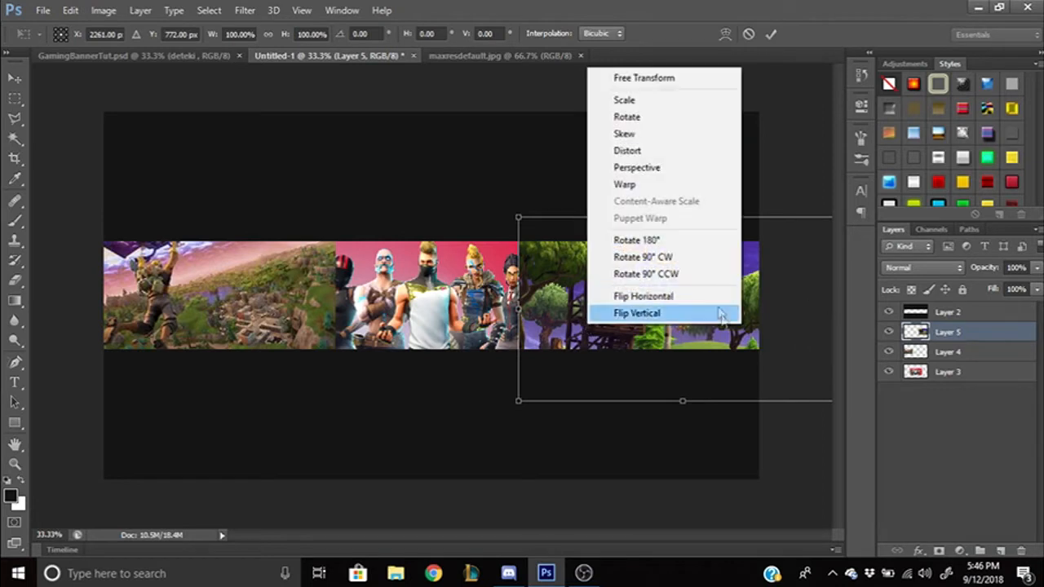
{"action": "left_click", "coordinate": [673, 296]}
{"action": "left_click_drag", "start_coordinate": [666, 314], "coordinate": [637, 315]}
{"action": "key", "text": "Return"}
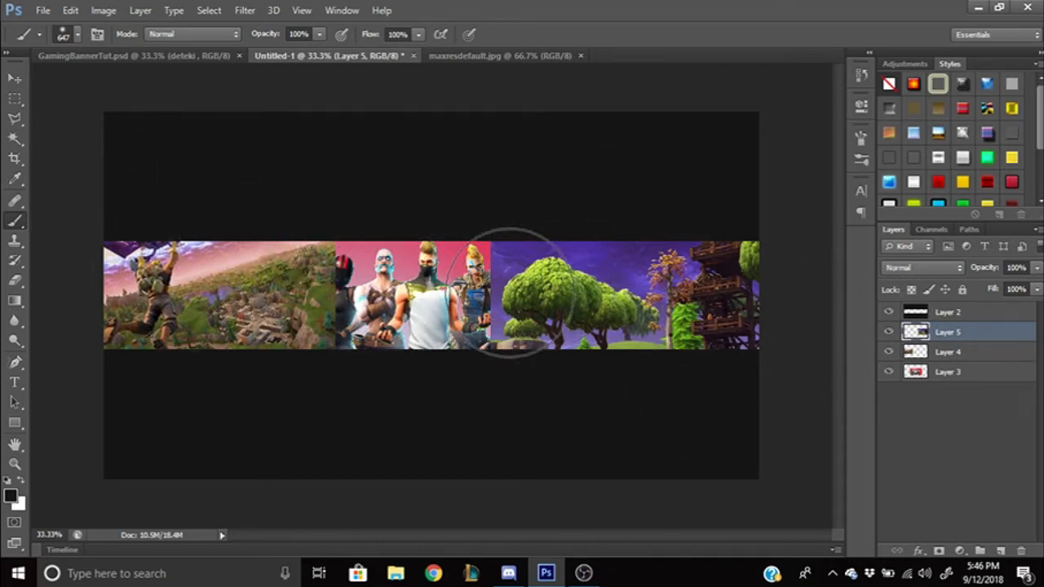
- Ready a soft 400 px Eraser on the characters layer
{"action": "left_click", "coordinate": [951, 376]}
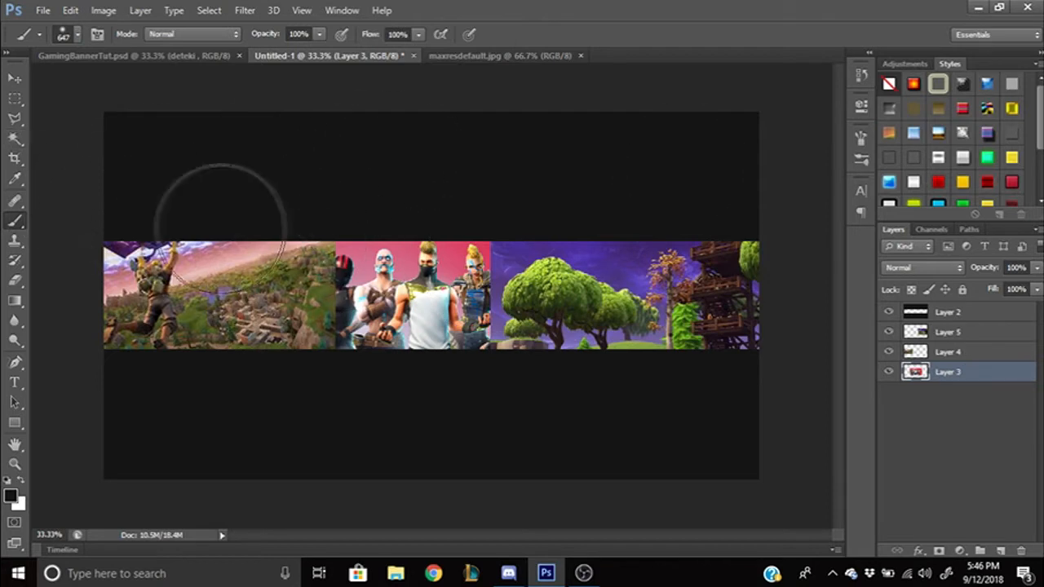
{"action": "key", "text": "e"}
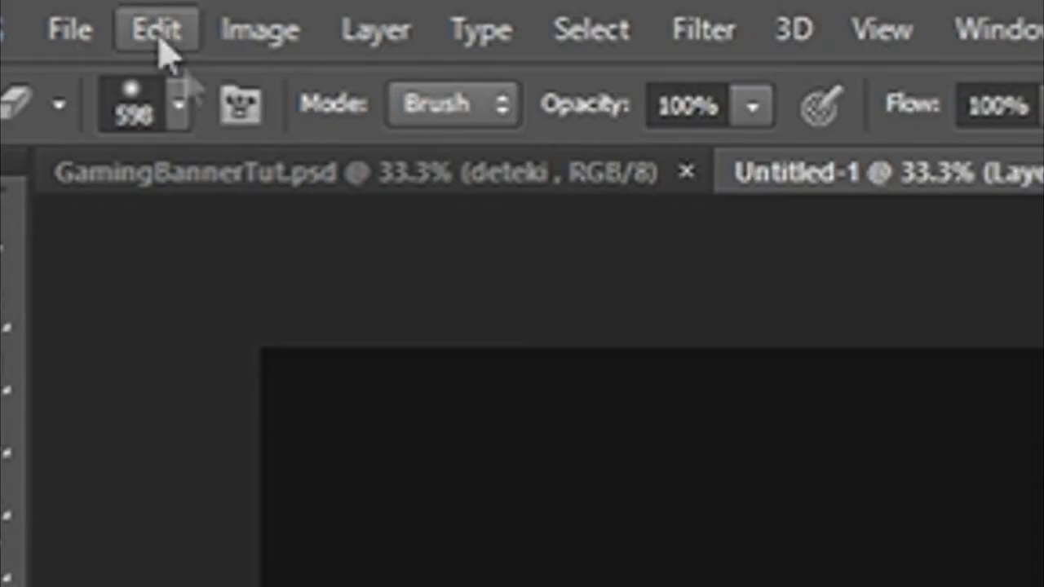
{"action": "left_click", "coordinate": [178, 106]}
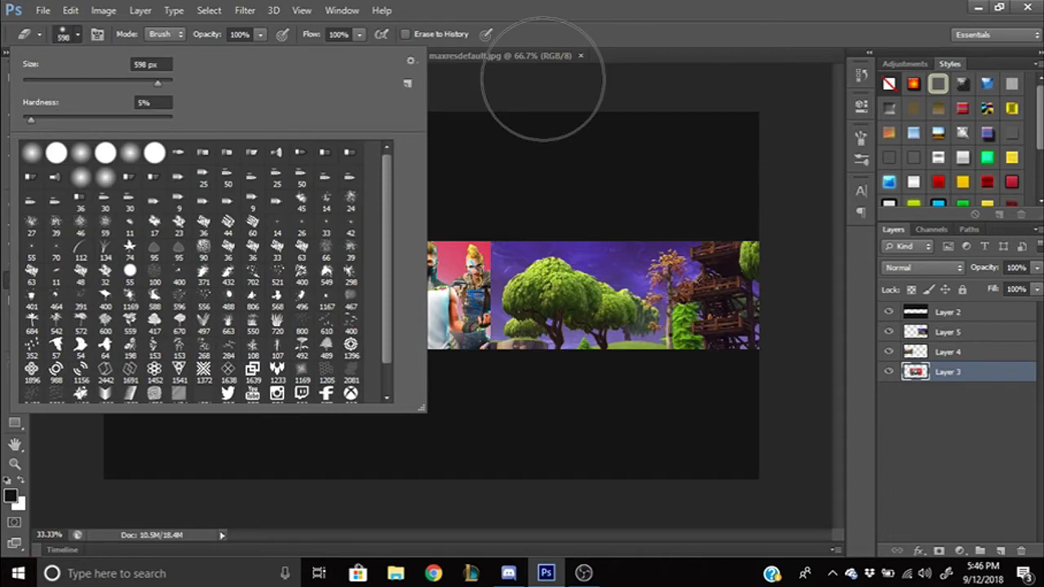
{"action": "left_click", "coordinate": [536, 75]}
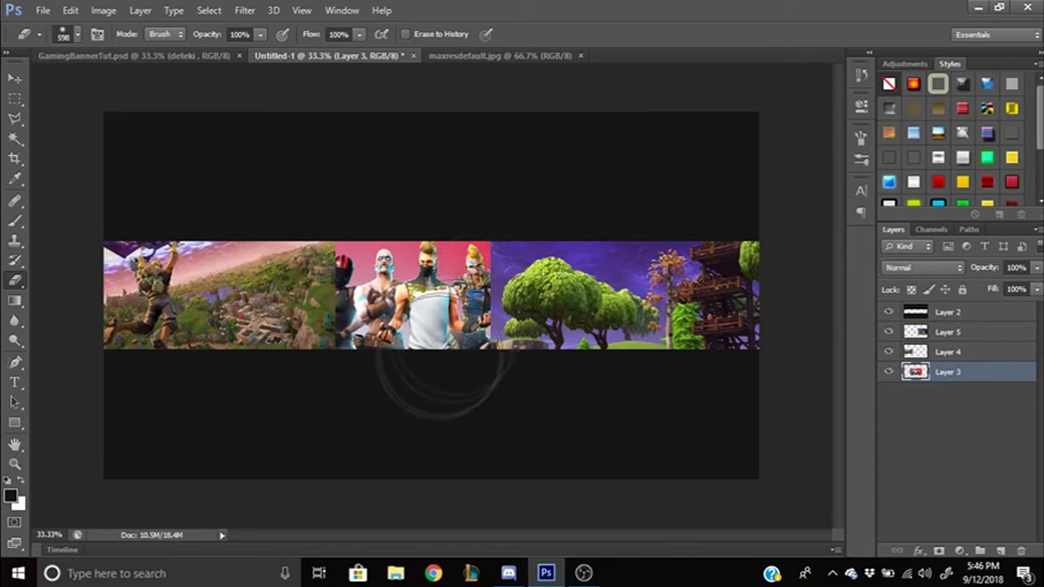
{"action": "left_click_drag", "start_coordinate": [459, 341], "coordinate": [387, 341]}
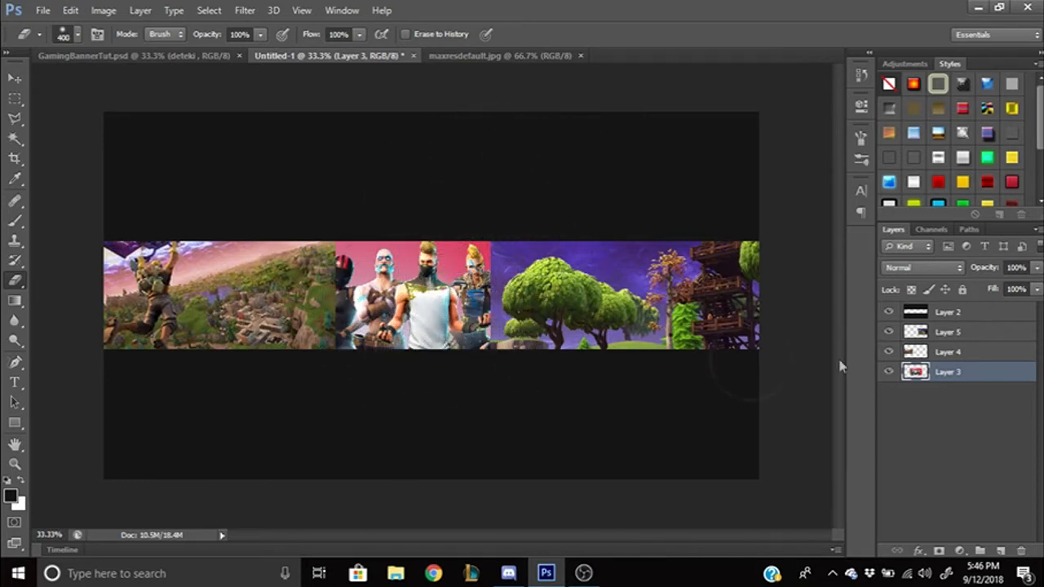
- Erase the seam between the characters and tree scene, undoing the trial strokes
{"action": "left_click", "coordinate": [947, 334]}
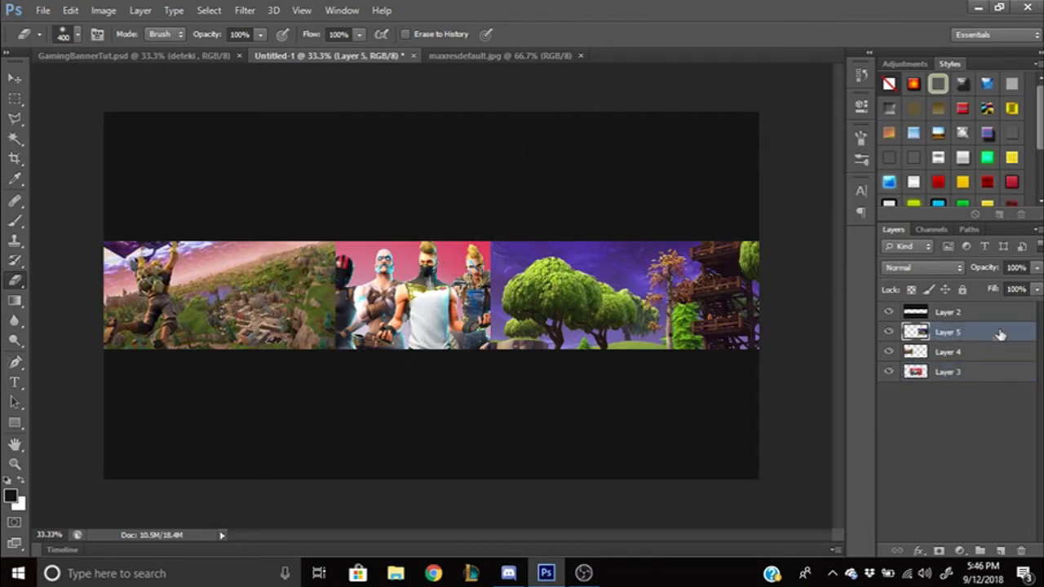
{"action": "mouse_move", "coordinate": [455, 373]}
{"action": "left_mouse_down"}
{"action": "mouse_move", "coordinate": [513, 234]}
{"action": "mouse_move", "coordinate": [459, 359]}
{"action": "mouse_move", "coordinate": [534, 228]}
{"action": "mouse_move", "coordinate": [504, 359]}
{"action": "left_mouse_up"}
{"action": "mouse_move", "coordinate": [516, 315]}
{"action": "left_mouse_down"}
{"action": "mouse_move", "coordinate": [535, 245]}
{"action": "mouse_move", "coordinate": [636, 314]}
{"action": "mouse_move", "coordinate": [673, 306]}
{"action": "left_mouse_up"}
{"action": "key", "text": "ctrl+z"}
{"action": "left_click", "coordinate": [947, 372]}
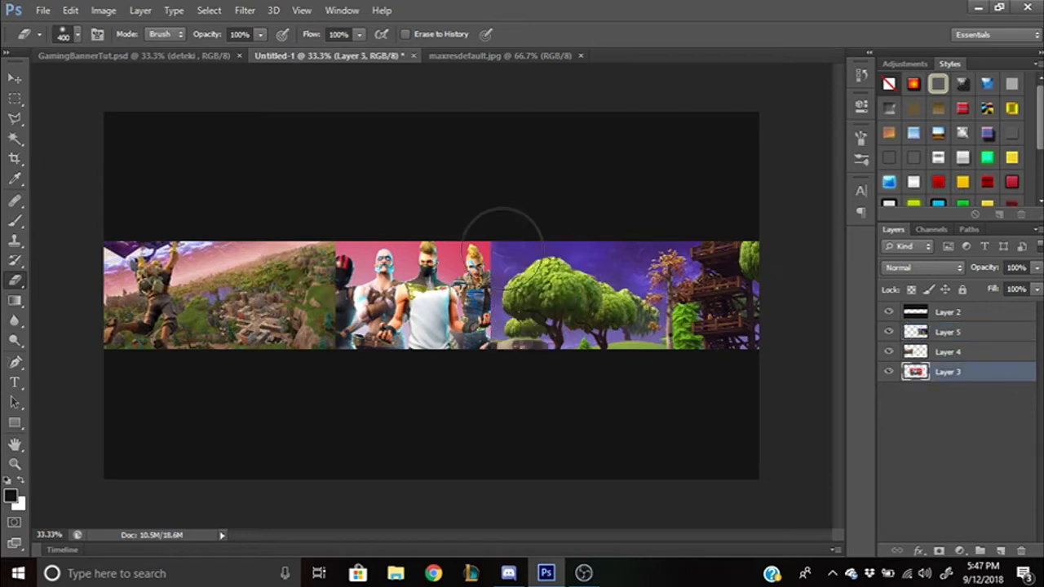
{"action": "left_click_drag", "start_coordinate": [501, 244], "coordinate": [514, 233]}
{"action": "key", "text": "ctrl+z"}
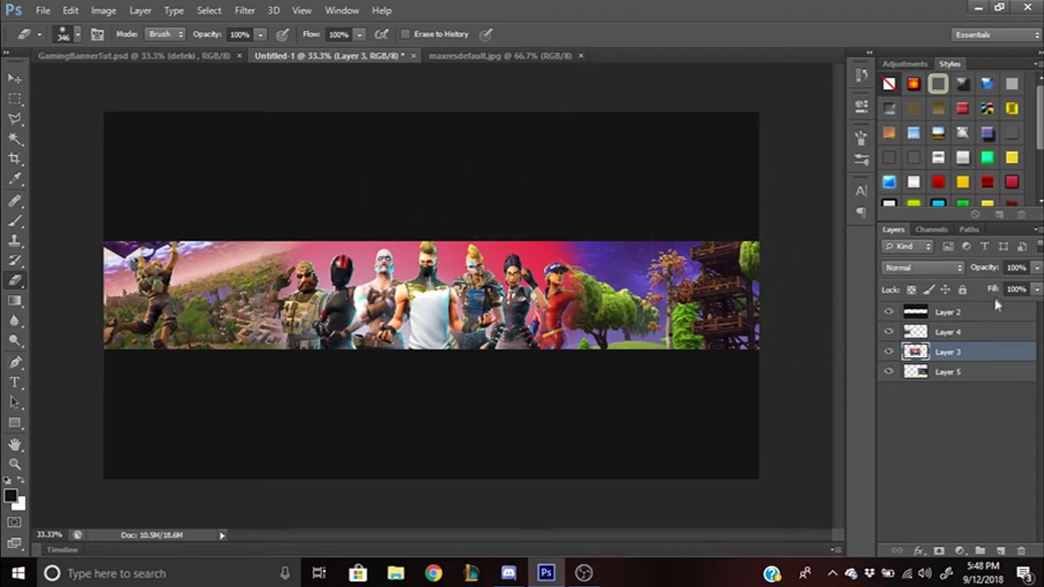
- Select Layers 3, 4 and 5 and group them into Group 1 with Ctrl+G
{"action": "left_click", "coordinate": [973, 335]}
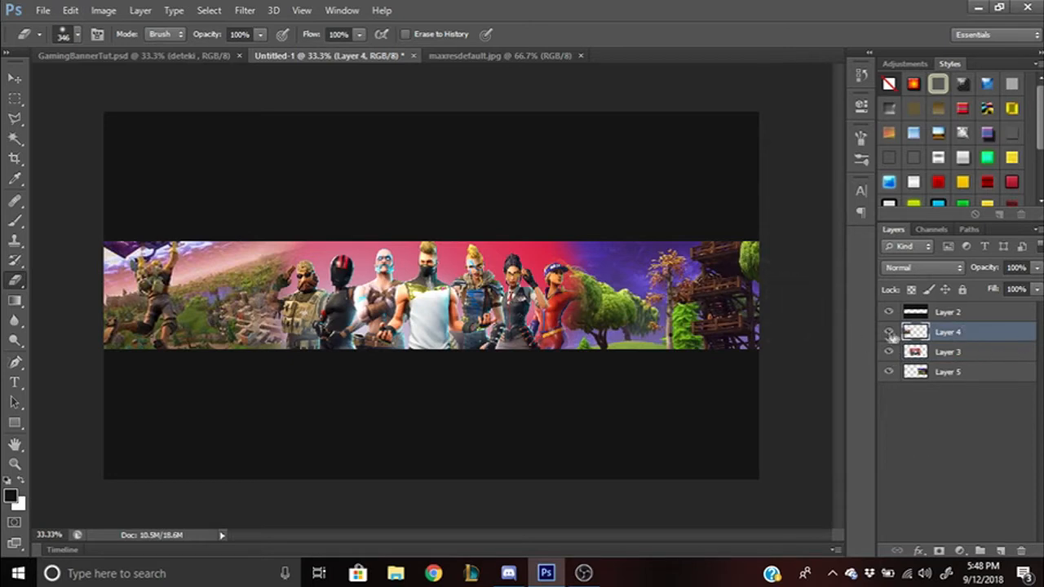
{"action": "left_click", "coordinate": [966, 373], "text": "shift"}
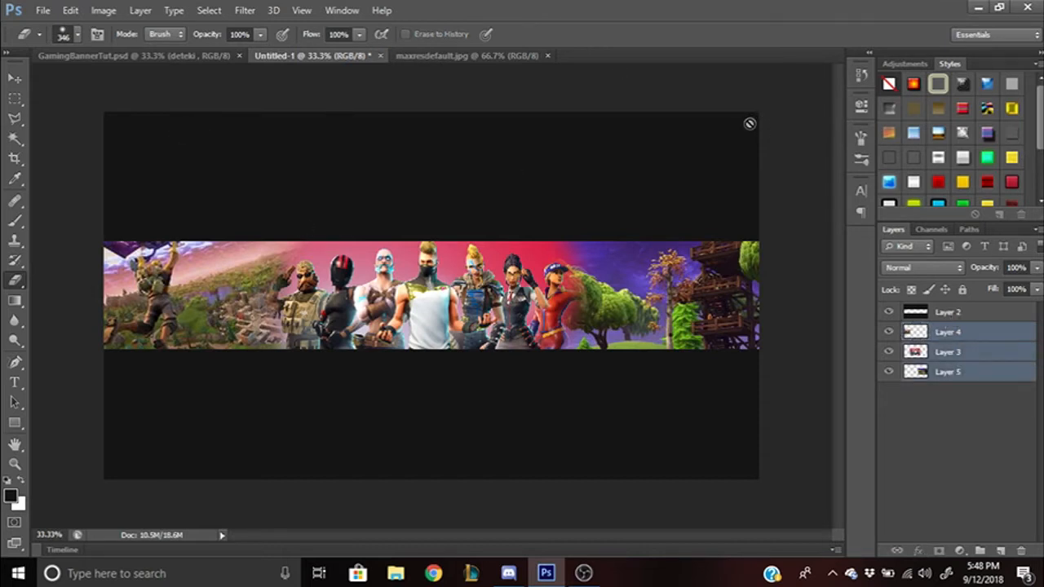
{"action": "key", "text": "ctrl+g"}
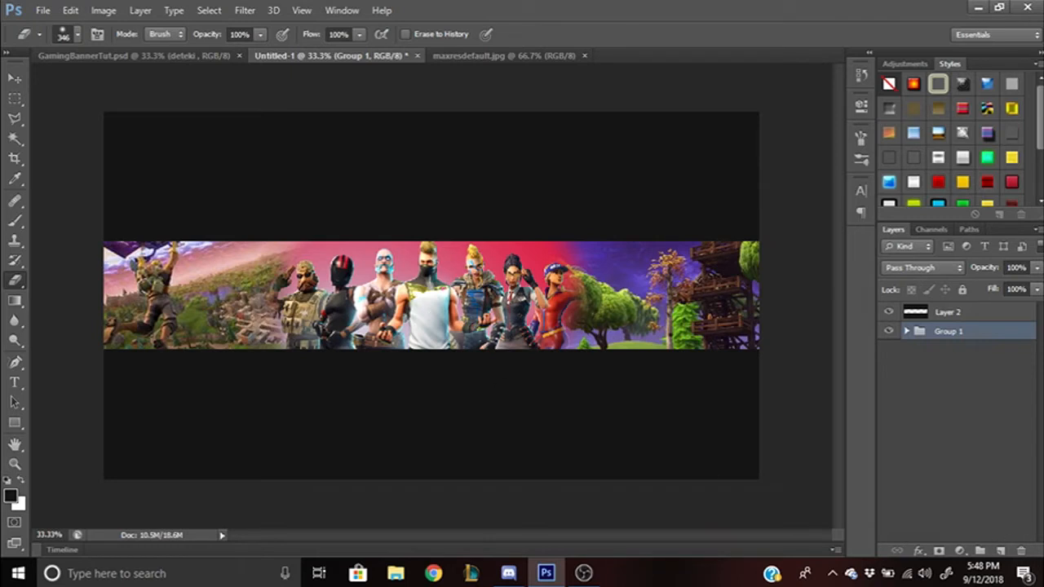
{"action": "left_click", "coordinate": [960, 551]}
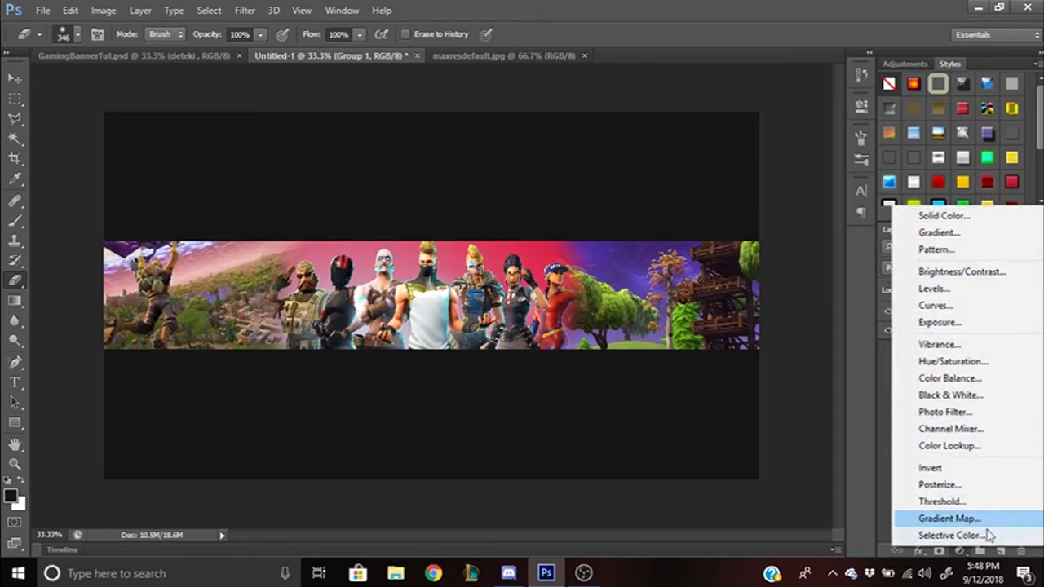
- Add a Black & White adjustment layer with default values above Group 1, then collapse its Properties panel
{"action": "left_click", "coordinate": [960, 552]}
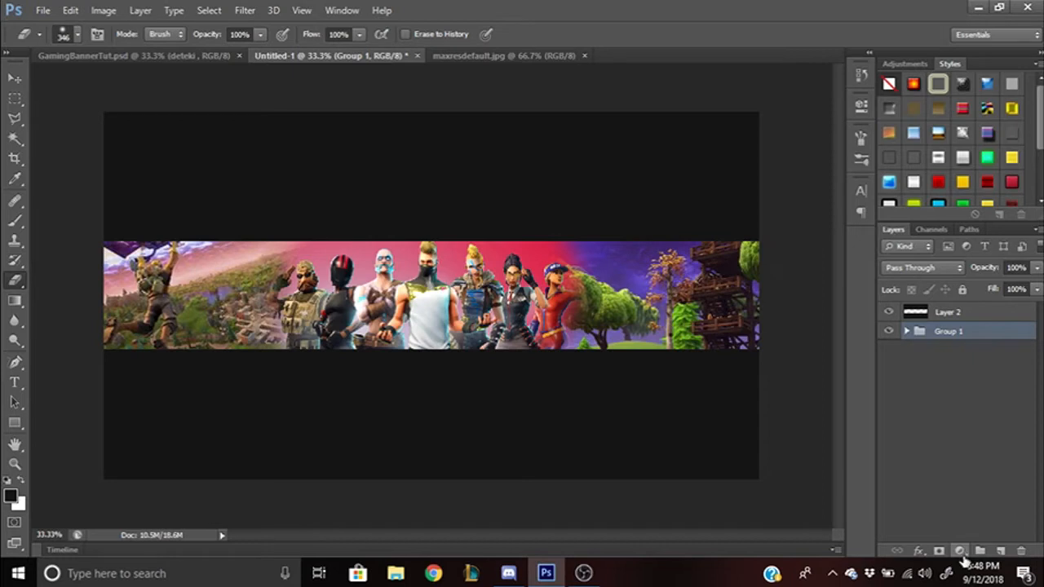
{"action": "left_click", "coordinate": [960, 552]}
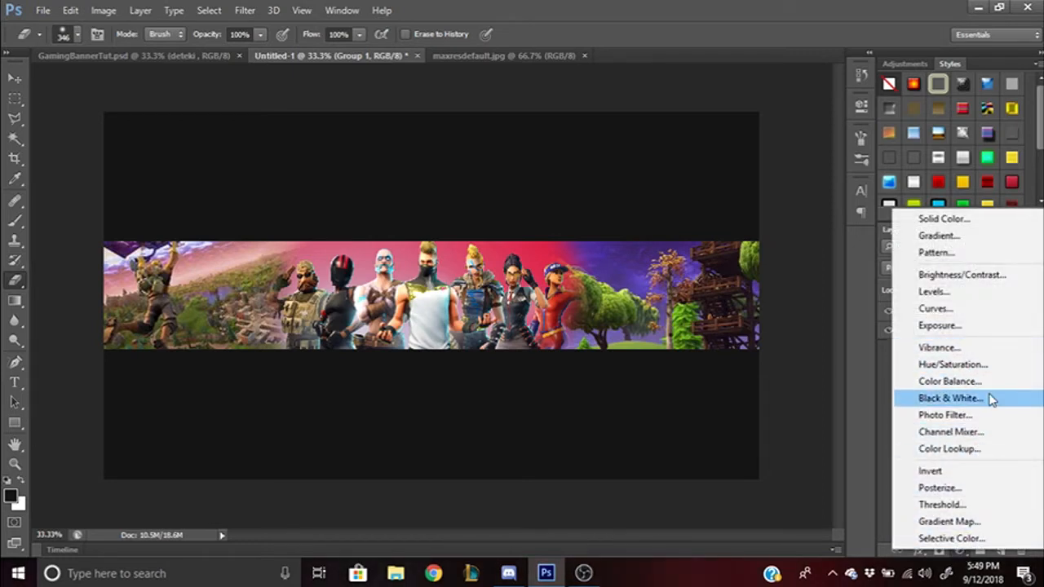
{"action": "left_click", "coordinate": [992, 401]}
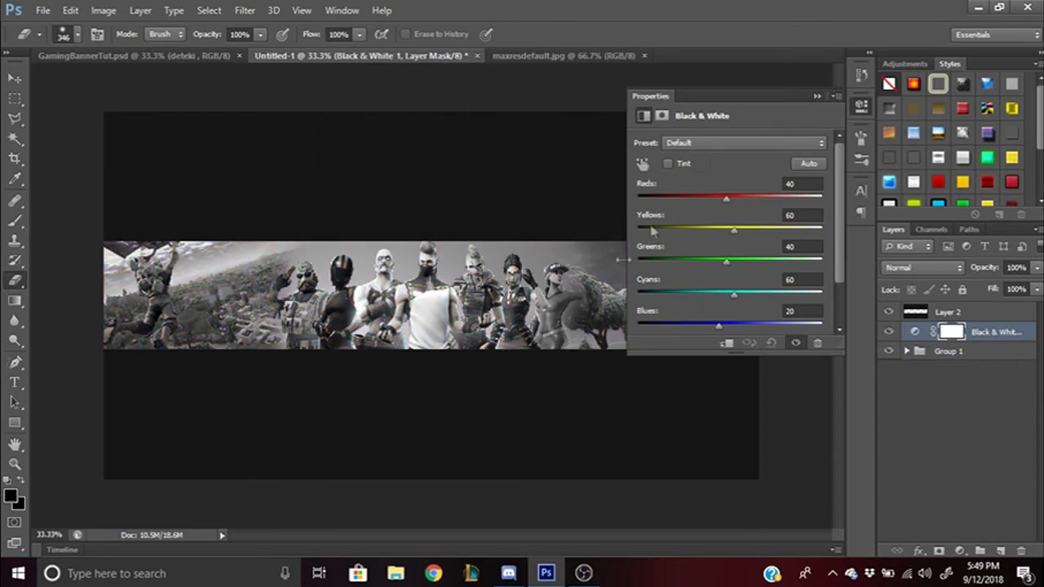
{"action": "left_click", "coordinate": [815, 97]}
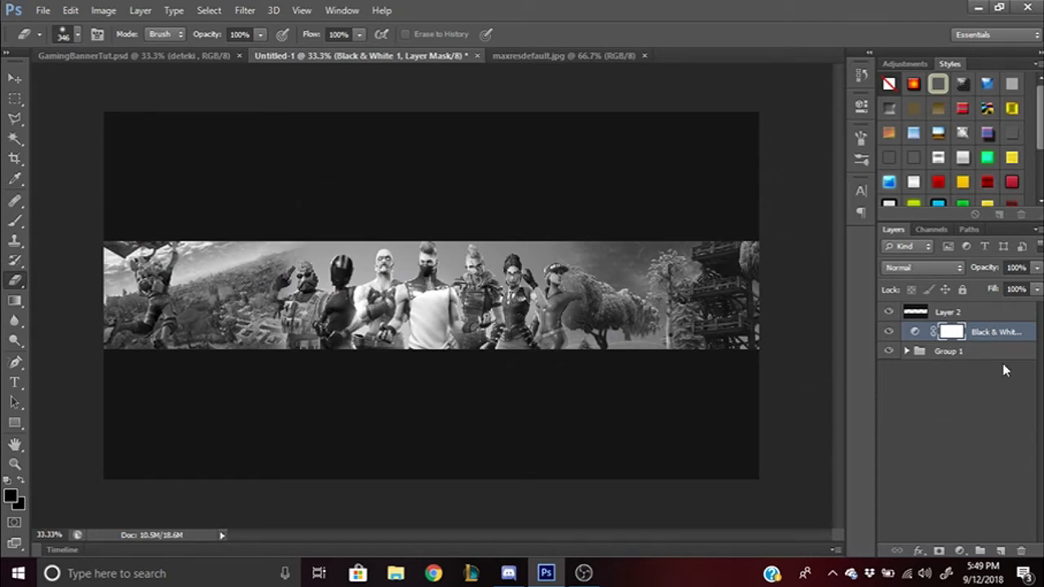
- On a new Layer 6, set up a lime-green-to-transparent gradient in the Gradient tool
{"action": "left_click", "coordinate": [1000, 554]}
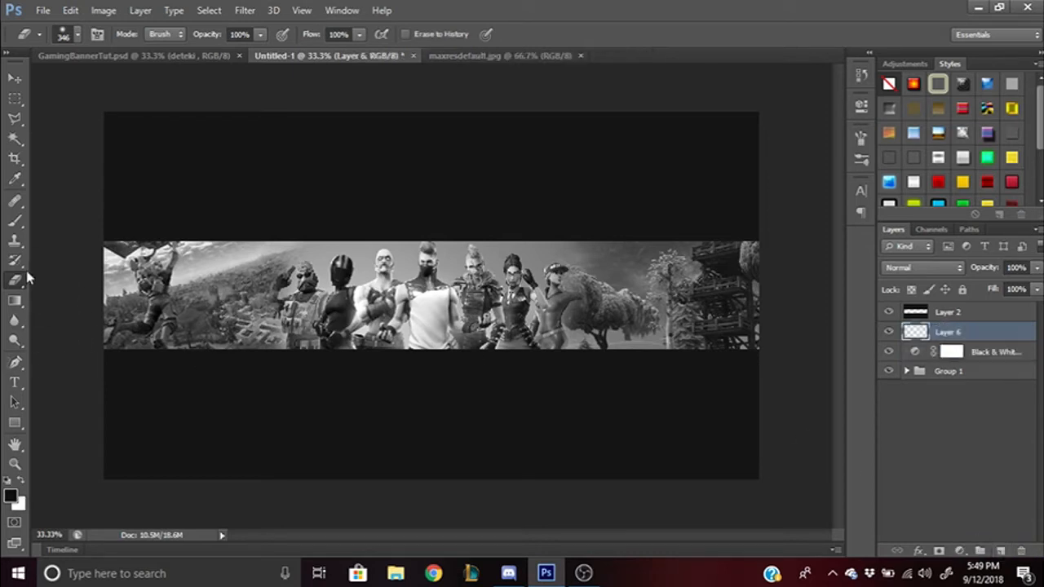
{"action": "left_click", "coordinate": [12, 304]}
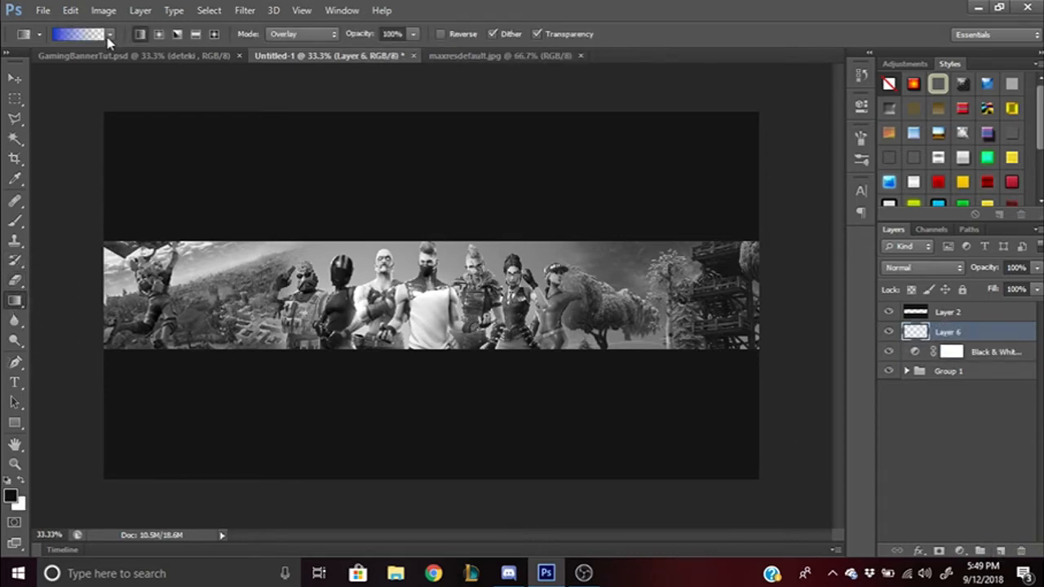
{"action": "left_click", "coordinate": [109, 34]}
{"action": "left_click", "coordinate": [51, 65]}
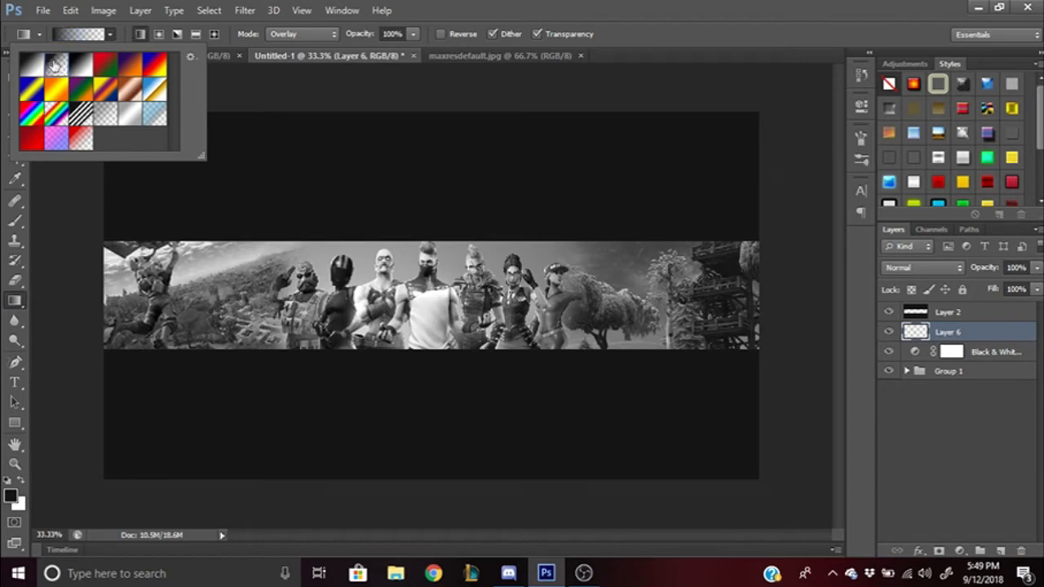
{"action": "left_click", "coordinate": [79, 35]}
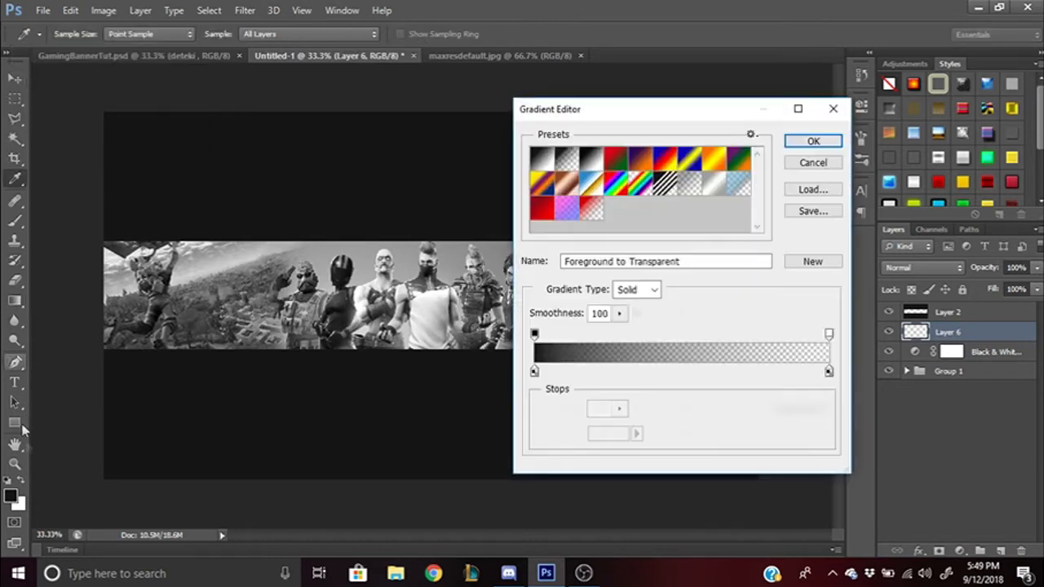
{"action": "left_click", "coordinate": [535, 334]}
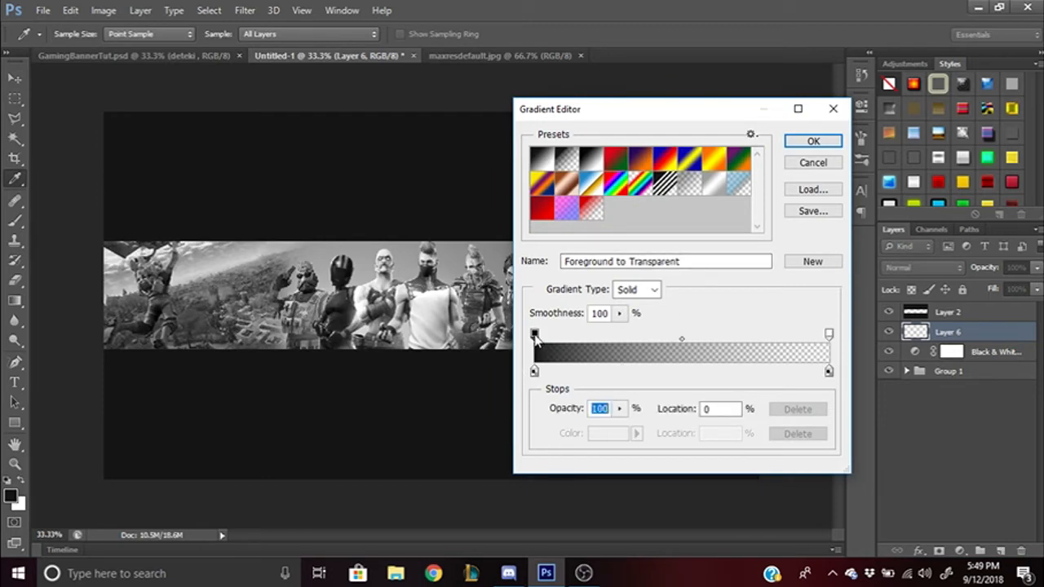
{"action": "left_click", "coordinate": [535, 372]}
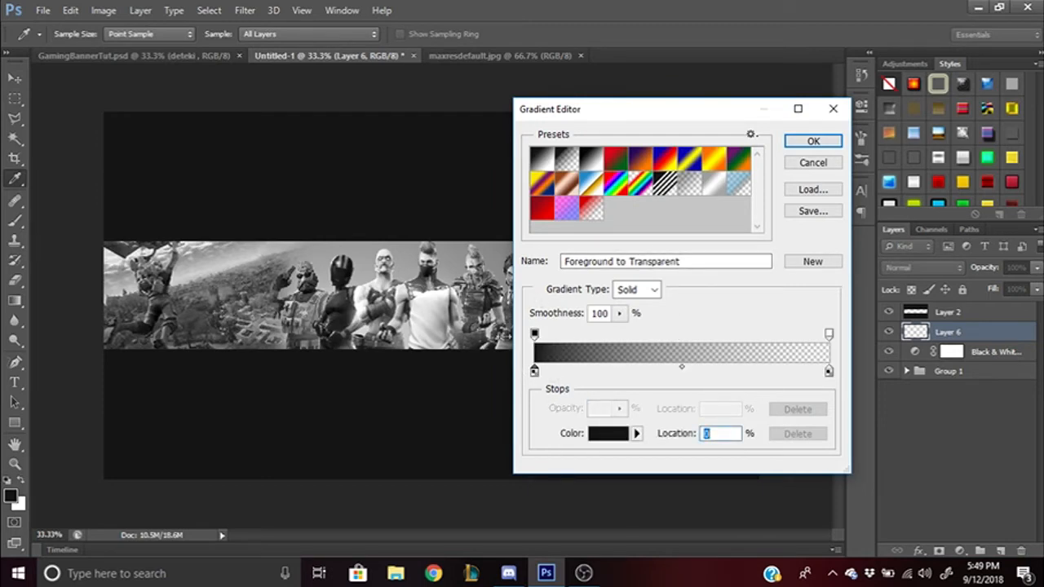
{"action": "left_click", "coordinate": [608, 433]}
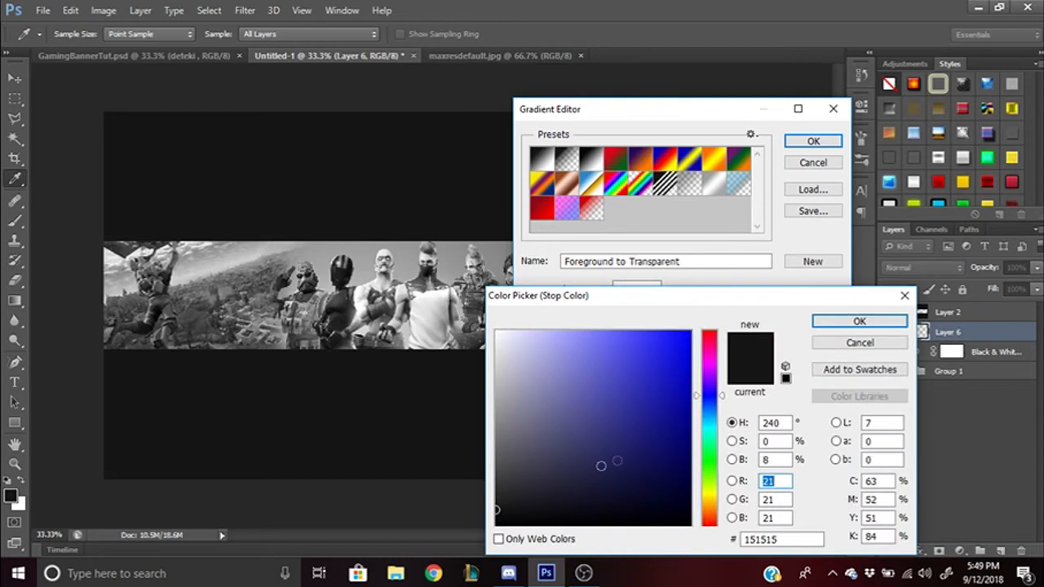
{"action": "left_click", "coordinate": [714, 489]}
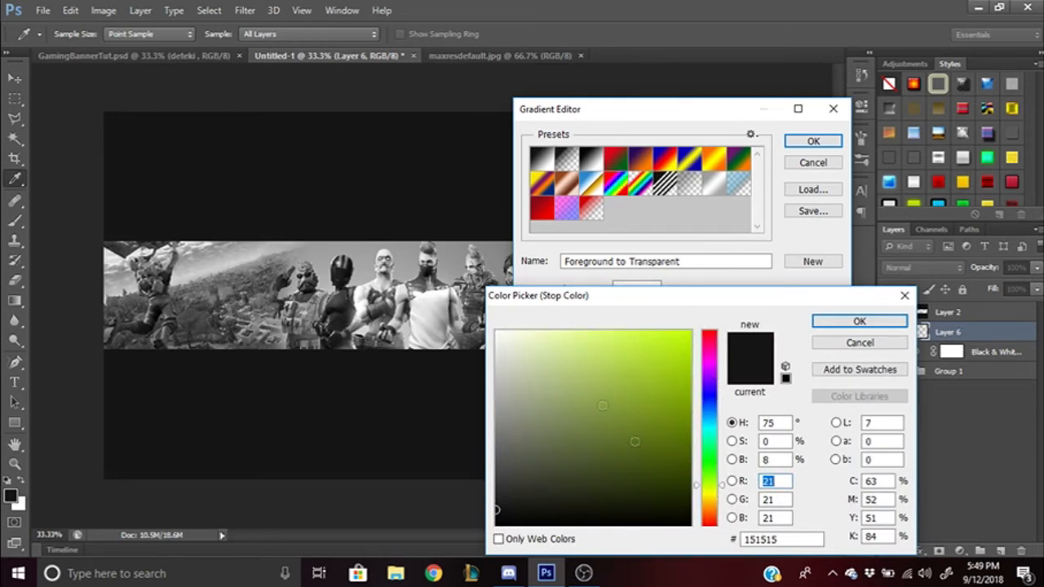
{"action": "left_click", "coordinate": [690, 331]}
{"action": "left_click", "coordinate": [844, 323]}
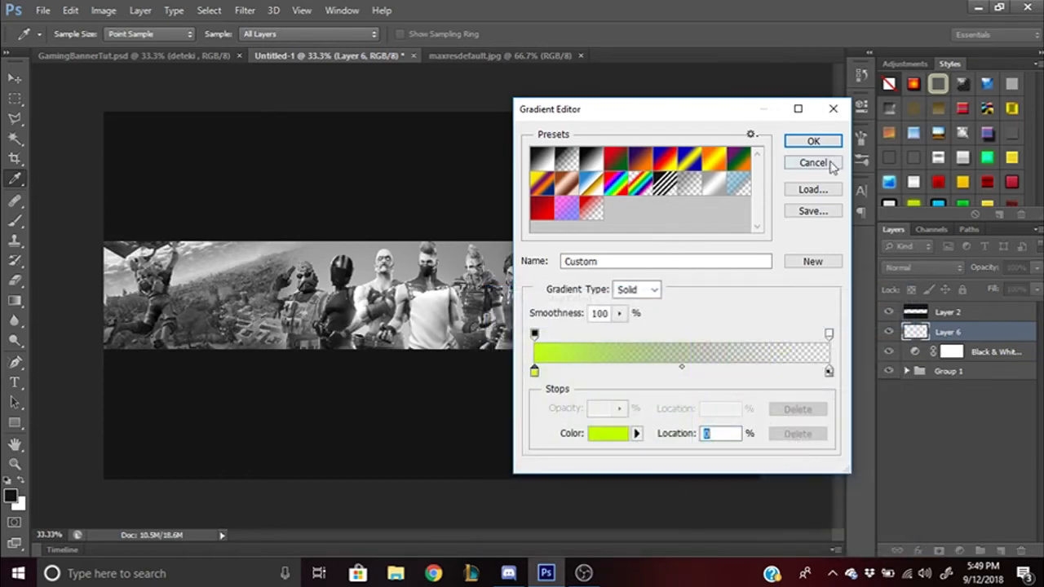
{"action": "left_click", "coordinate": [825, 142]}
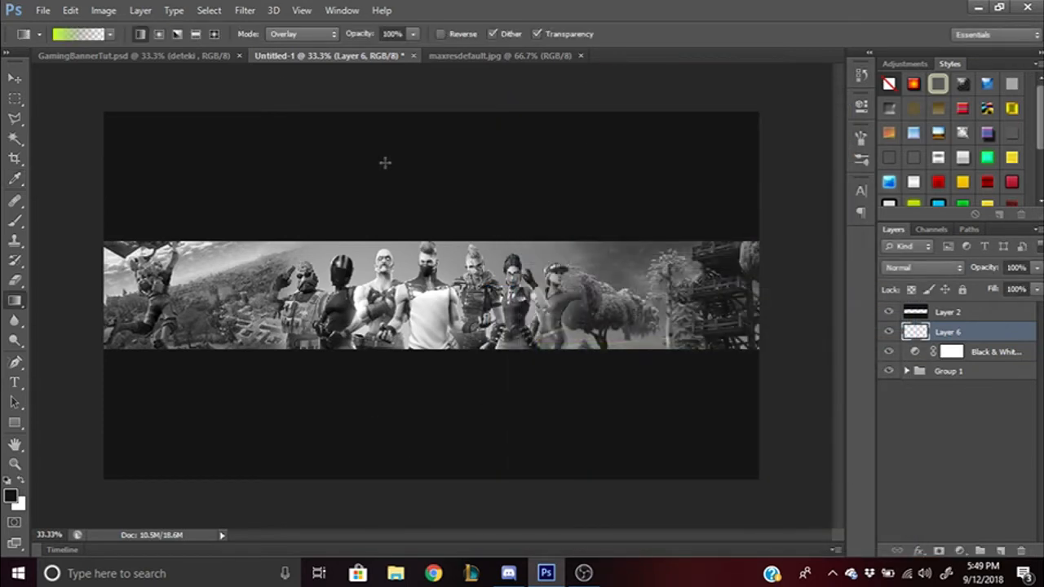
- Draw the lime gradient rising from the banner's bottom edge, redrawing until it fits
{"action": "left_click_drag", "start_coordinate": [425, 351], "coordinate": [426, 266]}
{"action": "left_click_drag", "start_coordinate": [426, 354], "coordinate": [426, 266]}
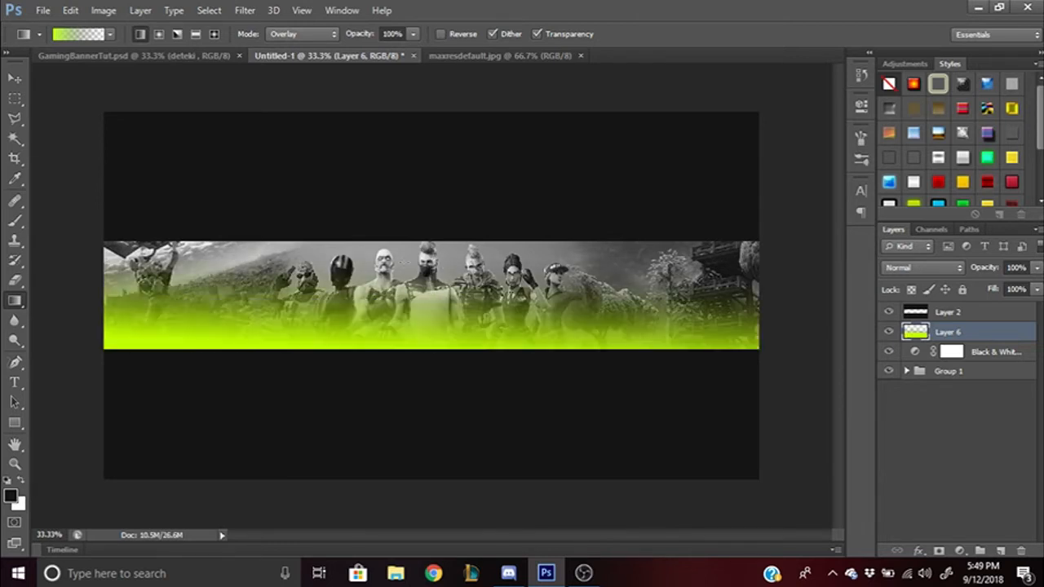
{"action": "key", "text": "ctrl+z"}
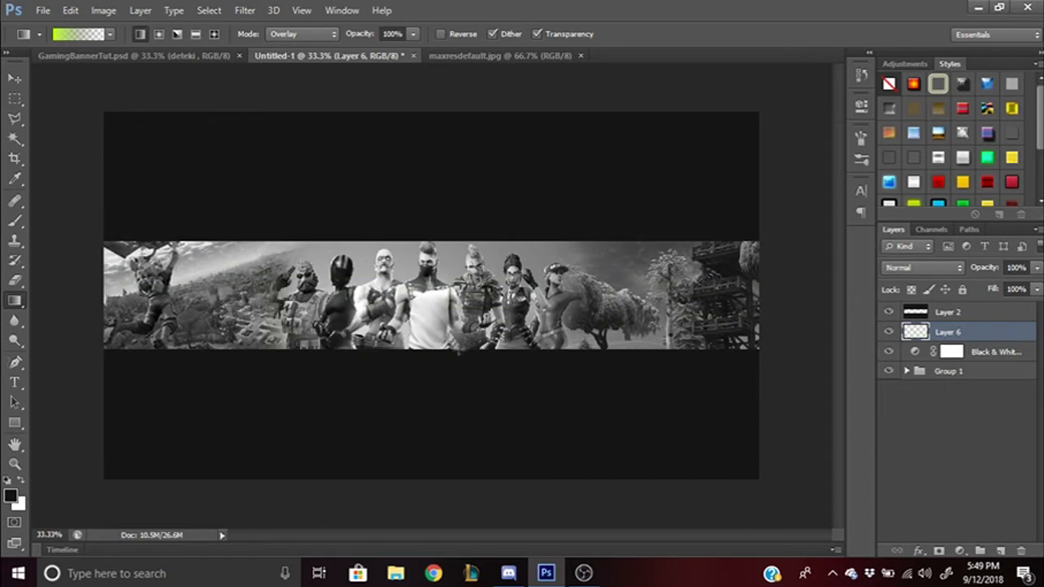
{"action": "left_click_drag", "start_coordinate": [434, 350], "coordinate": [436, 234]}
{"action": "key", "text": "ctrl+z"}
{"action": "left_click_drag", "start_coordinate": [422, 359], "coordinate": [424, 226]}
{"action": "key", "text": "ctrl+z"}
{"action": "left_click_drag", "start_coordinate": [422, 353], "coordinate": [433, 216]}
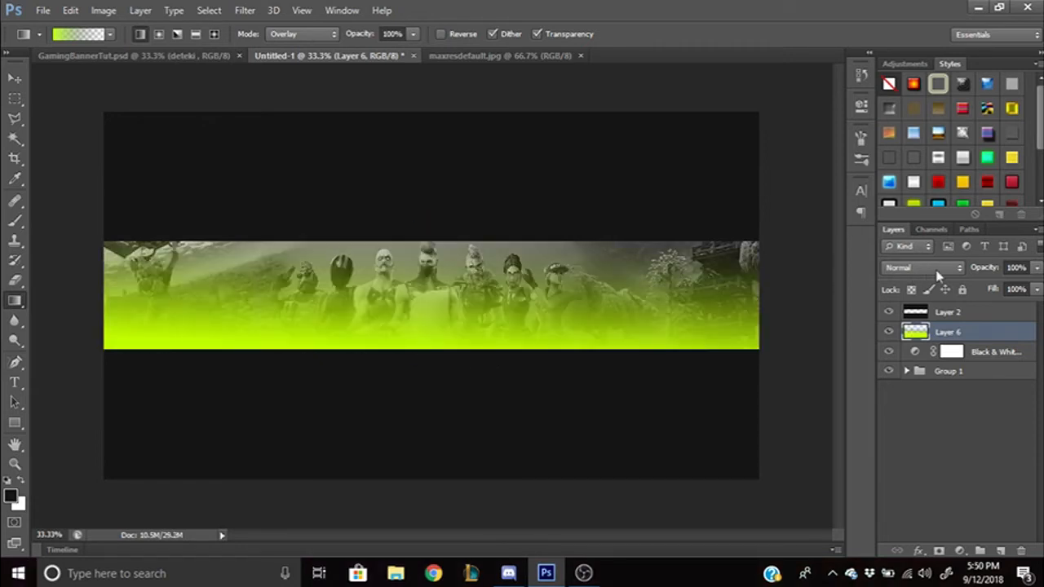
- Set Layer 6's blend mode to Overlay
{"action": "left_click", "coordinate": [938, 274]}
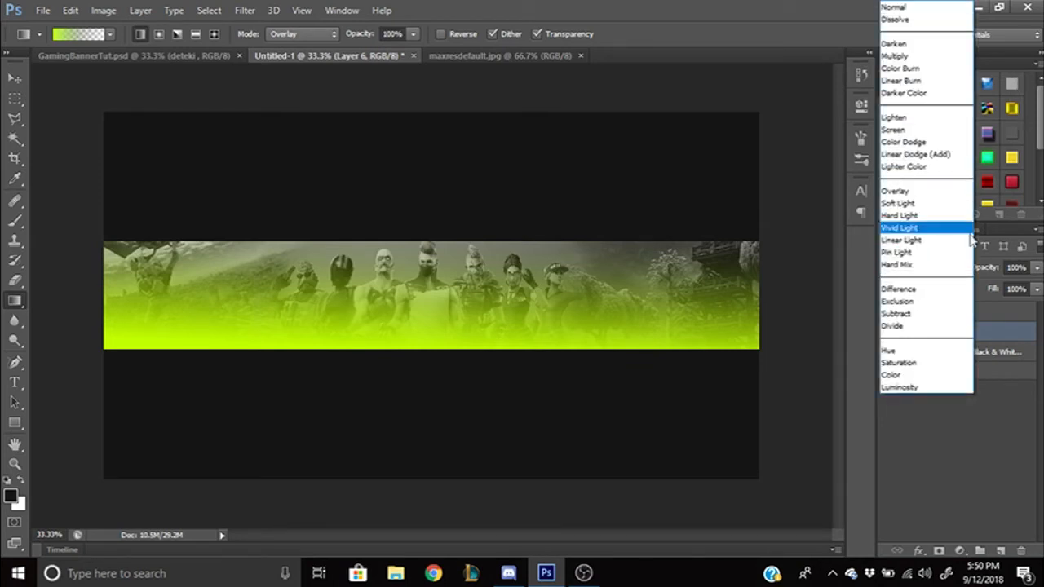
{"action": "left_click", "coordinate": [991, 311]}
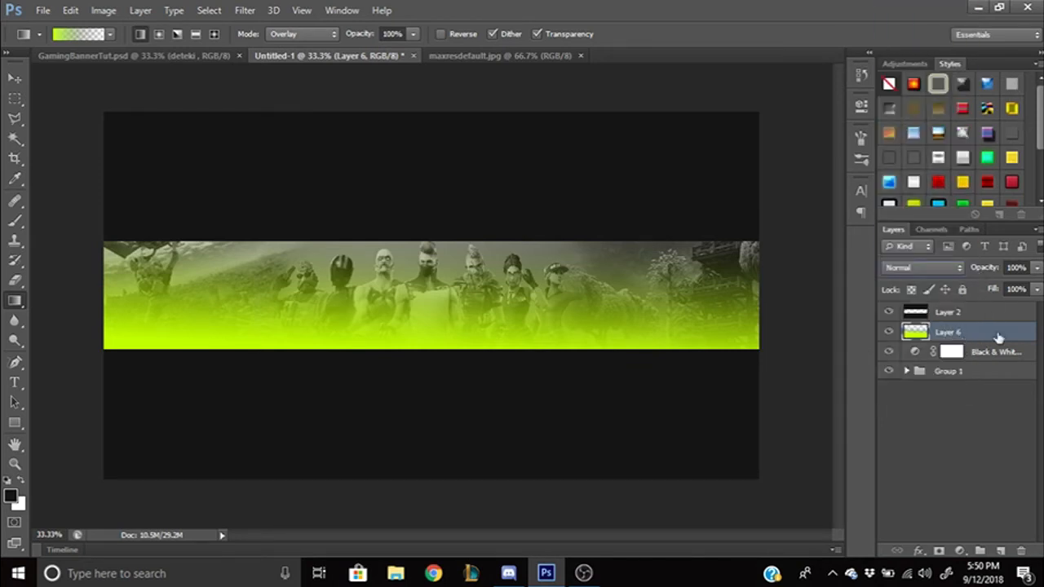
{"action": "left_click", "coordinate": [949, 268]}
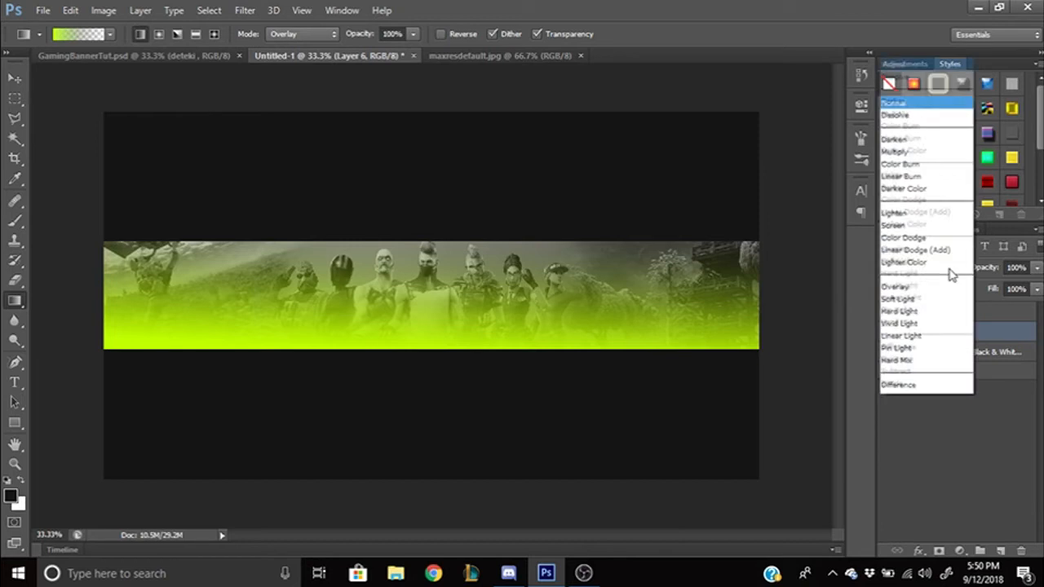
{"action": "left_click", "coordinate": [913, 192]}
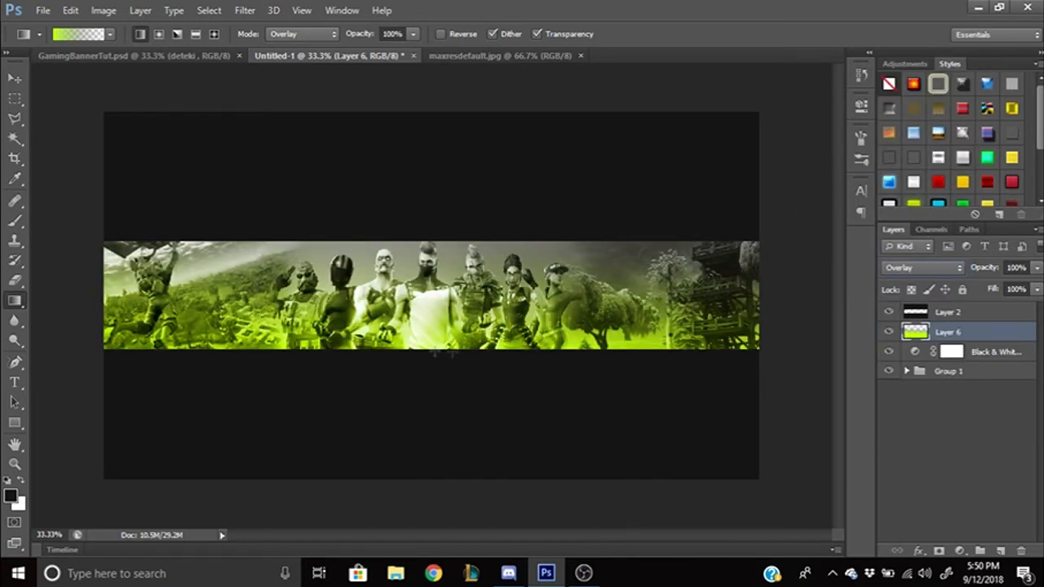
{"action": "left_click", "coordinate": [15, 383]}
{"action": "left_click", "coordinate": [359, 297]}
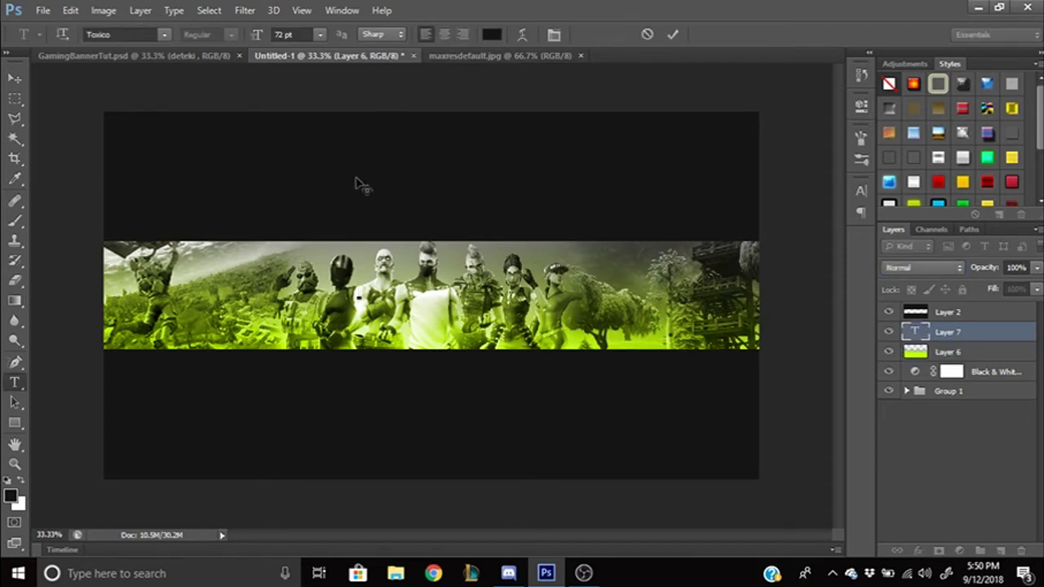
- Type the title text 'NAME' on the banner and commit it
{"action": "type", "text": "NAME"}
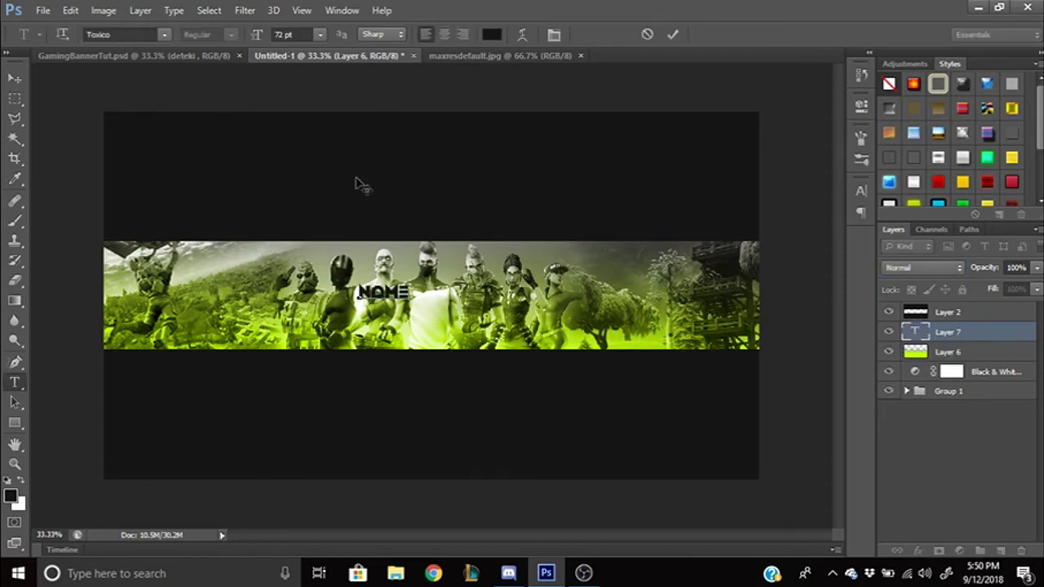
{"action": "left_click", "coordinate": [673, 35]}
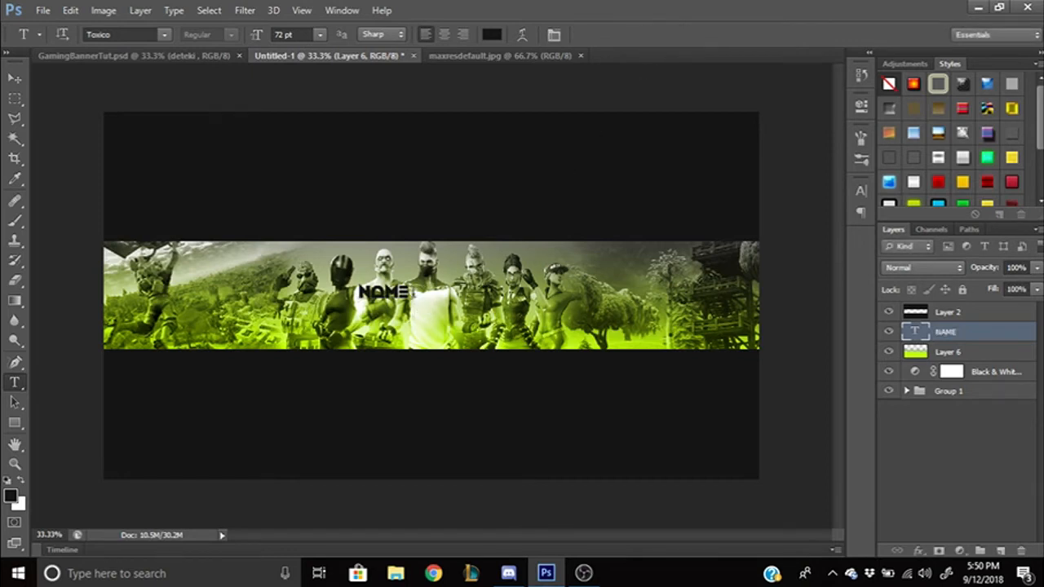
{"action": "left_click_drag", "start_coordinate": [535, 208], "coordinate": [640, 65]}
{"action": "left_click", "coordinate": [648, 34]}
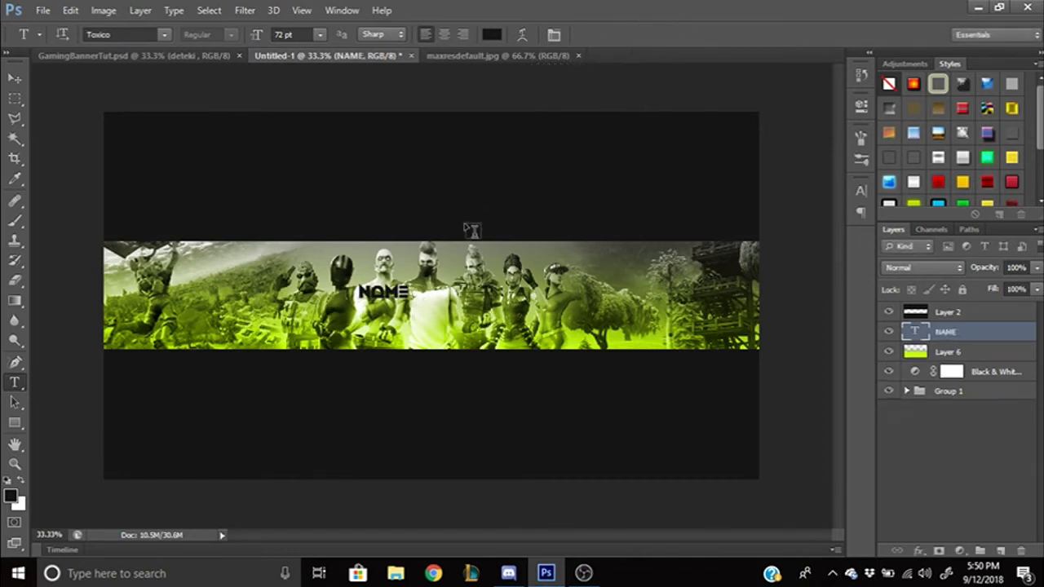
- Scale the NAME text up to about 296% and position it centred on the strip
{"action": "key", "text": "ctrl+t"}
{"action": "left_click_drag", "start_coordinate": [410, 301], "coordinate": [452, 326]}
{"action": "left_click_drag", "start_coordinate": [373, 287], "coordinate": [357, 281]}
{"action": "left_click_drag", "start_coordinate": [487, 282], "coordinate": [498, 285]}
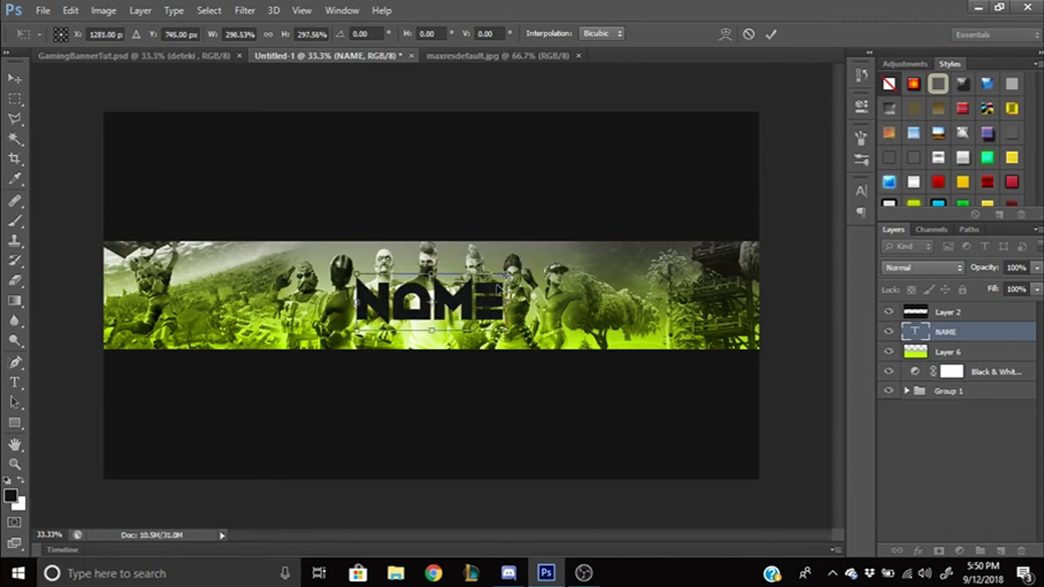
{"action": "left_click", "coordinate": [771, 34]}
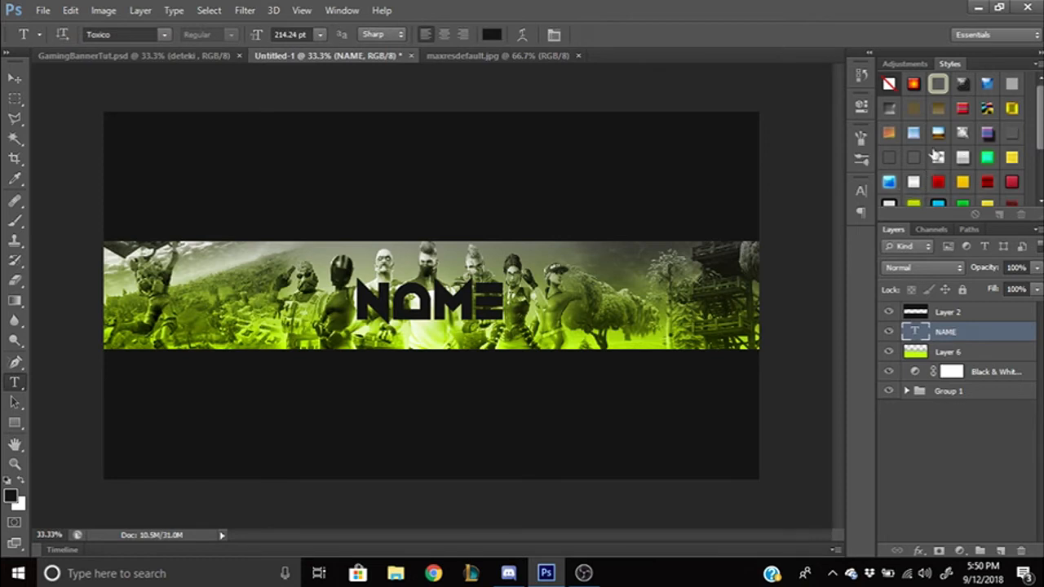
- Try red and yellow styles from the Styles panel, then apply a silver chrome style to NAME
{"action": "scroll", "coordinate": [942, 151], "scroll_direction": "down", "scroll_amount": 2}
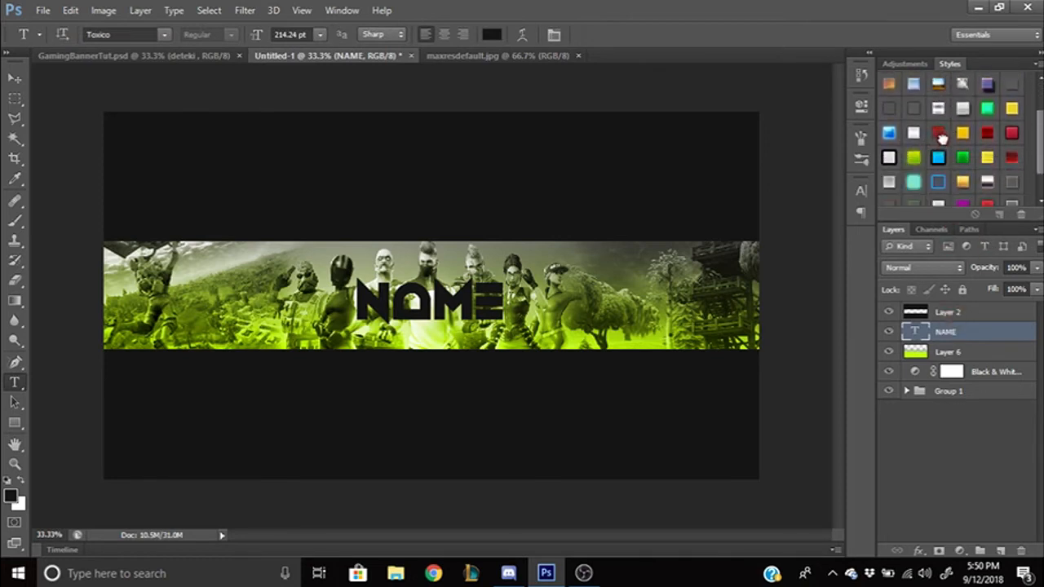
{"action": "left_click", "coordinate": [940, 135]}
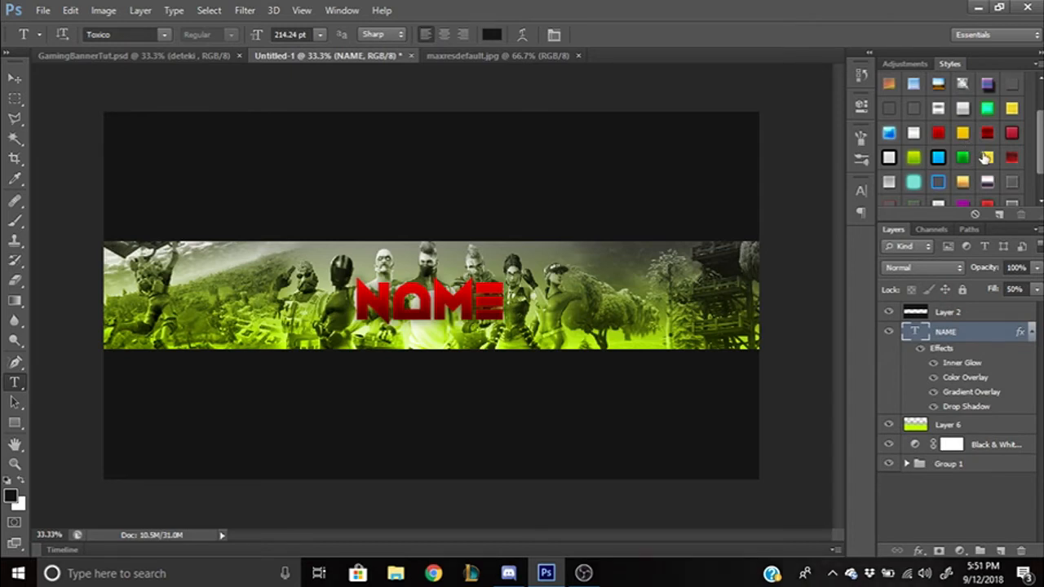
{"action": "key", "text": "ctrl+z"}
{"action": "left_click_drag", "start_coordinate": [968, 332], "coordinate": [968, 332]}
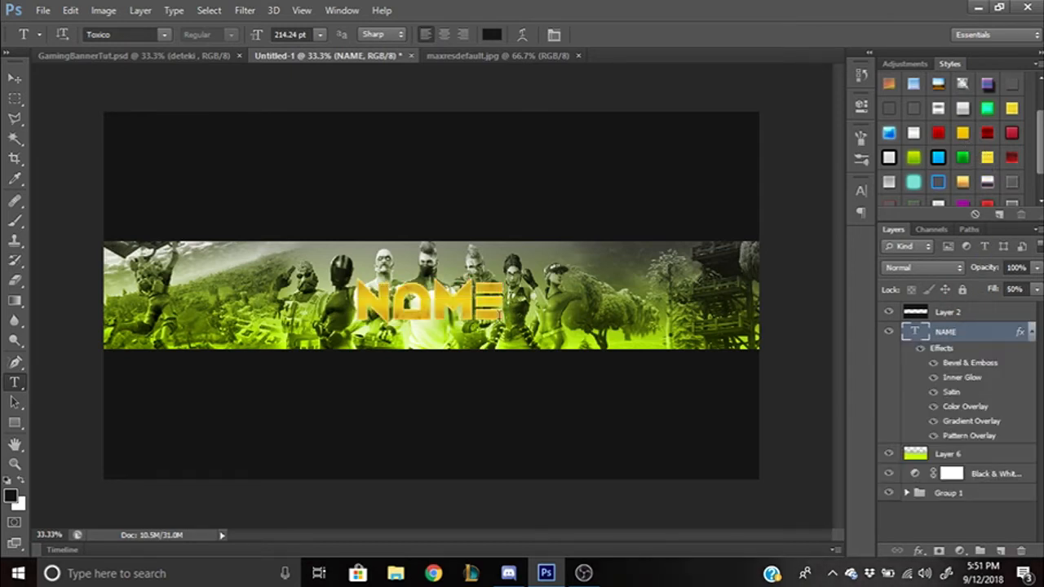
{"action": "key", "text": "ctrl+z"}
{"action": "left_click_drag", "start_coordinate": [938, 110], "coordinate": [946, 332]}
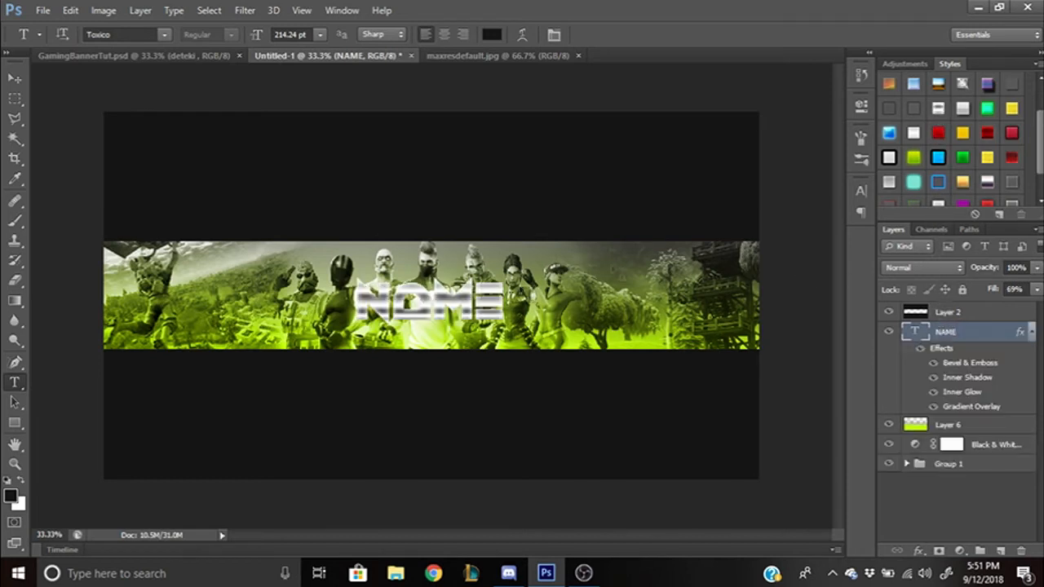
{"action": "key", "text": "ctrl+z"}
{"action": "scroll", "coordinate": [987, 143], "scroll_direction": "down", "scroll_amount": 1}
{"action": "left_click_drag", "start_coordinate": [938, 171], "coordinate": [950, 332]}
- Enlarge the styled NAME text to about 105.7% and nudge it slightly down and left
{"action": "key", "text": "ctrl+t"}
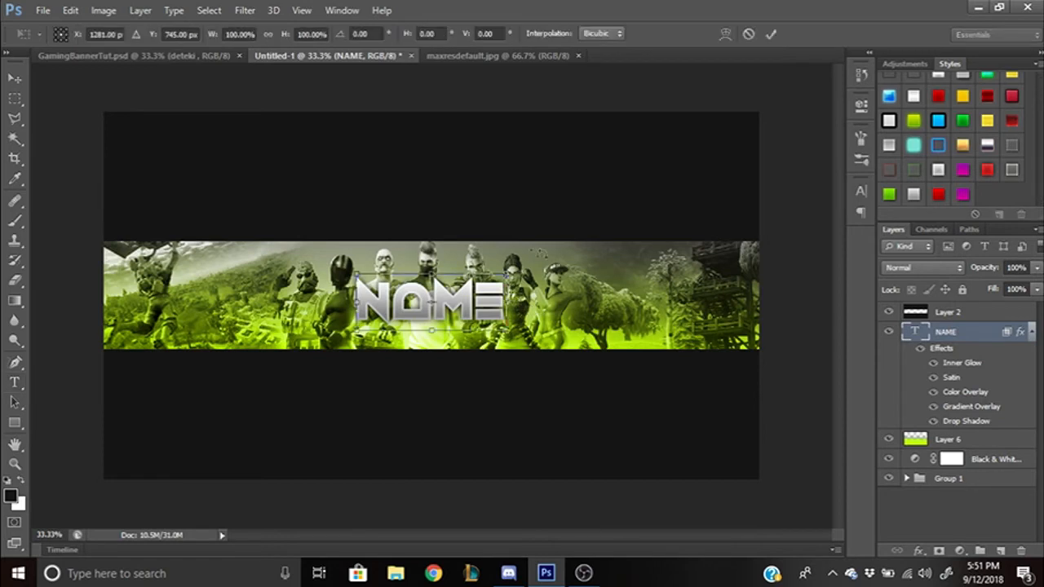
{"action": "left_click_drag", "start_coordinate": [508, 275], "coordinate": [516, 270]}
{"action": "left_click_drag", "start_coordinate": [477, 301], "coordinate": [470, 309]}
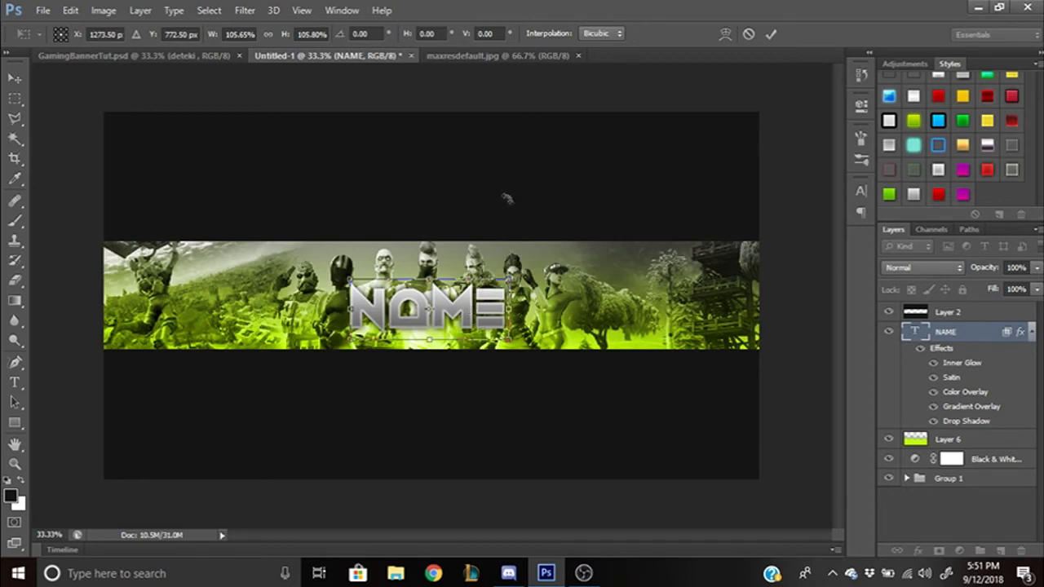
{"action": "left_click", "coordinate": [771, 33]}
{"action": "key", "text": "t"}
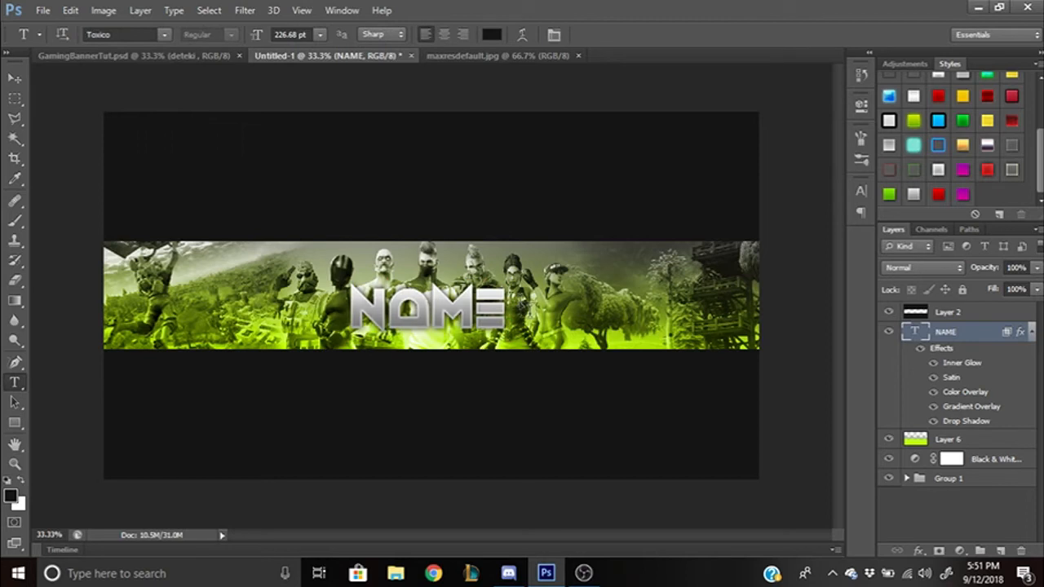
{"action": "key", "text": "ctrl+t"}
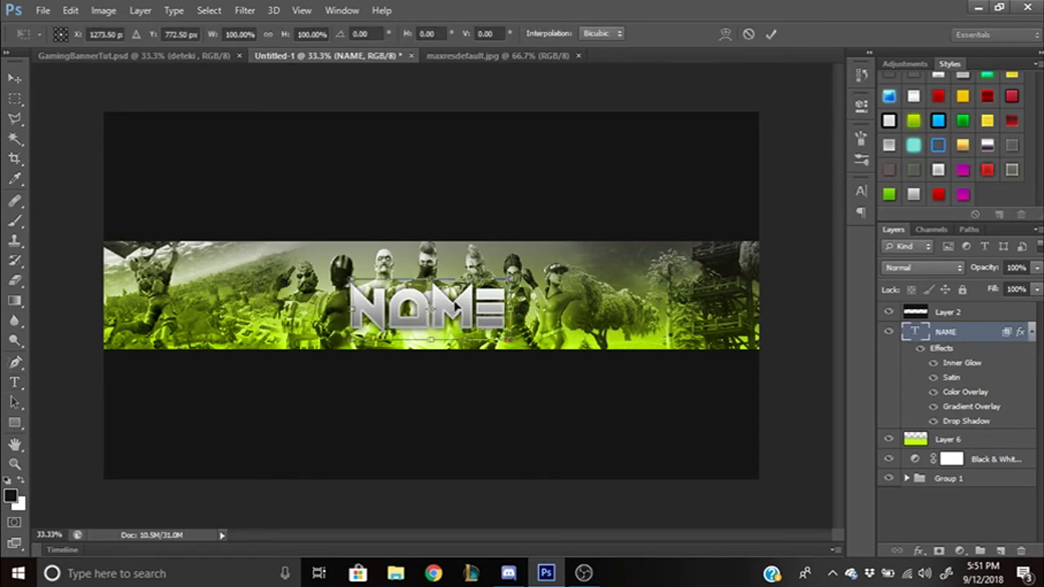
{"action": "left_click_drag", "start_coordinate": [462, 287], "coordinate": [462, 287]}
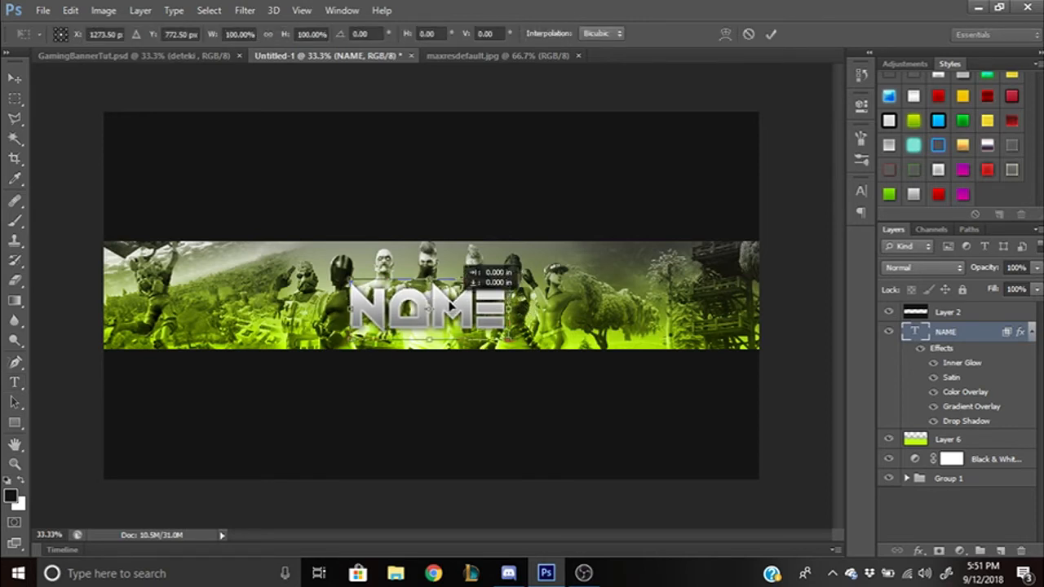
{"action": "left_click", "coordinate": [771, 33]}
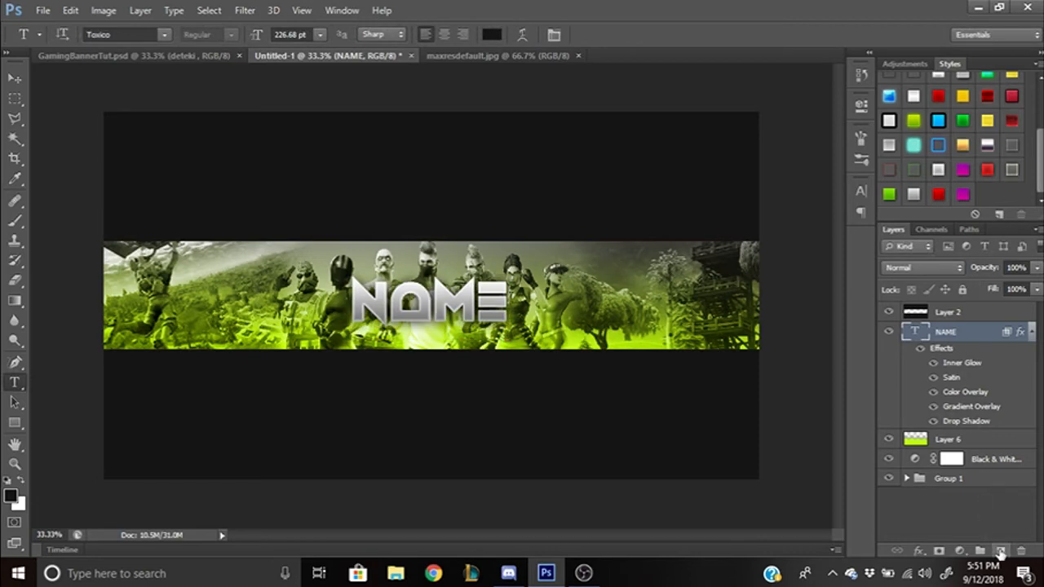
- On a new layer above NAME, set the brush to white and make it smaller
{"action": "left_click", "coordinate": [1000, 551]}
{"action": "key", "text": "b"}
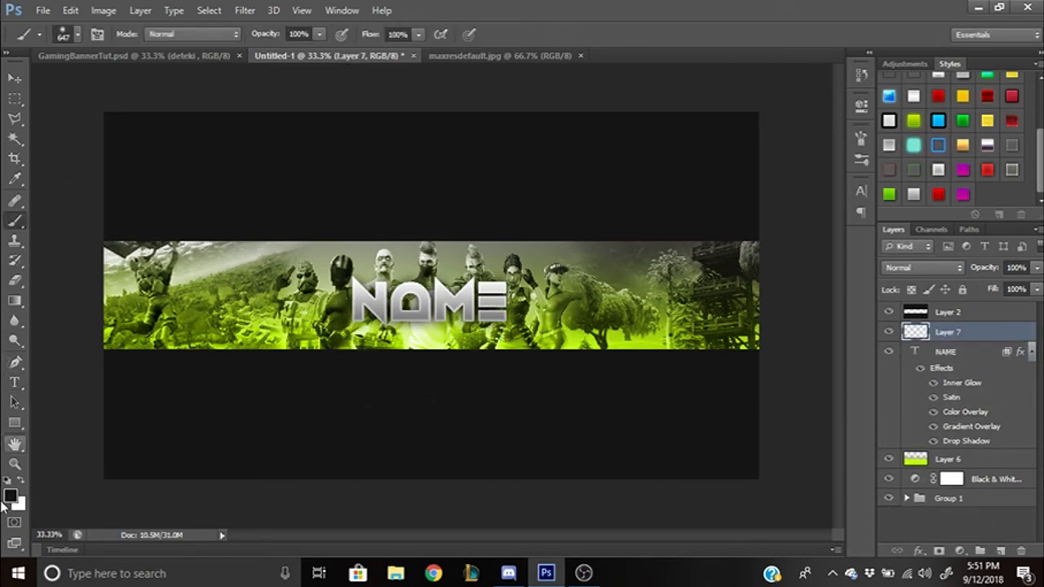
{"action": "left_click", "coordinate": [11, 499]}
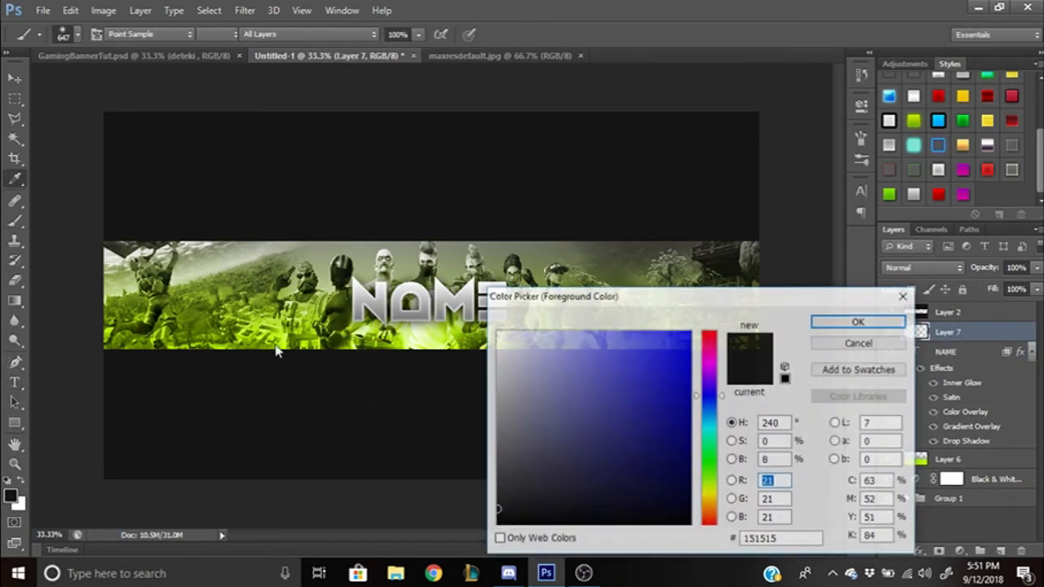
{"action": "left_click", "coordinate": [611, 368]}
{"action": "left_click", "coordinate": [496, 331]}
{"action": "left_click", "coordinate": [823, 323]}
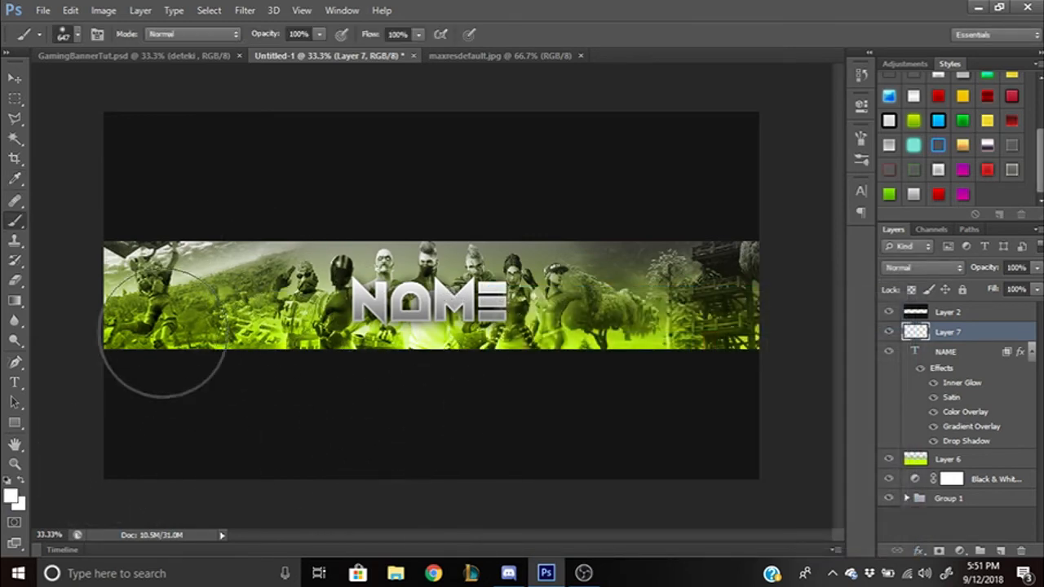
{"action": "left_click_drag", "start_coordinate": [221, 336], "coordinate": [174, 326]}
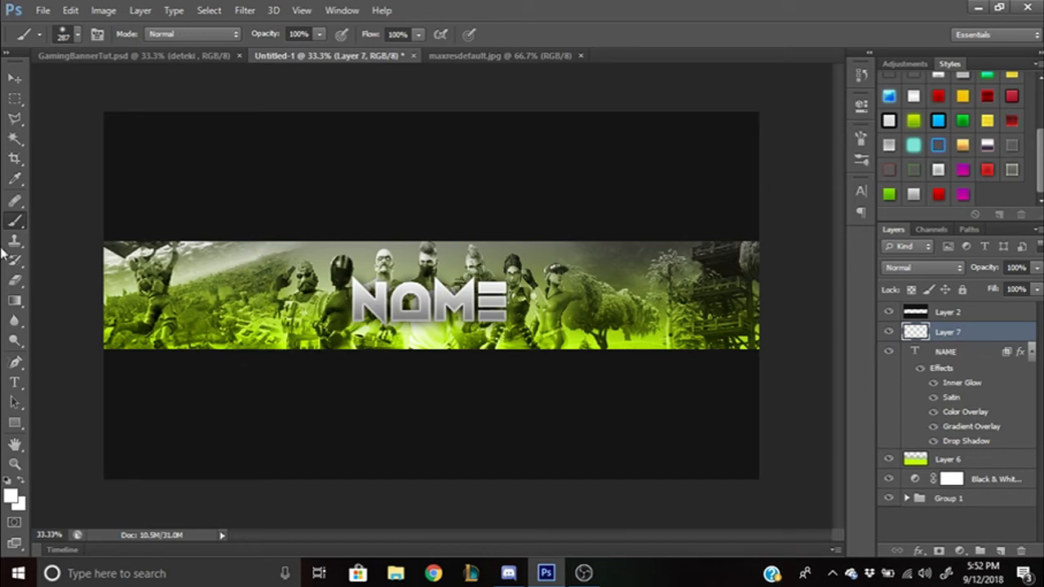
- Paint soft white glow spots at the banner's left, top left, top middle and top right
{"action": "left_click", "coordinate": [187, 333]}
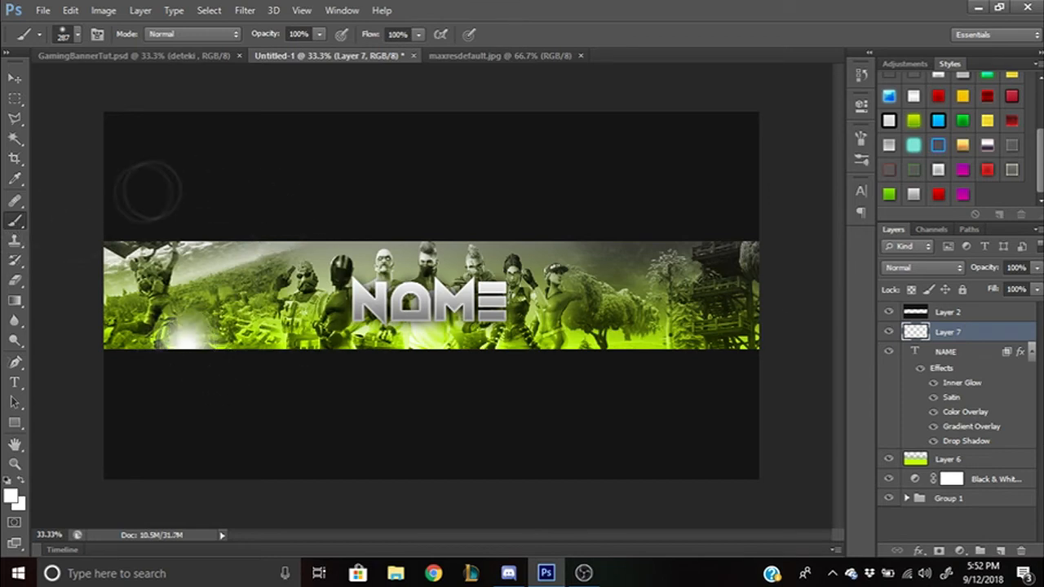
{"action": "left_click", "coordinate": [248, 262]}
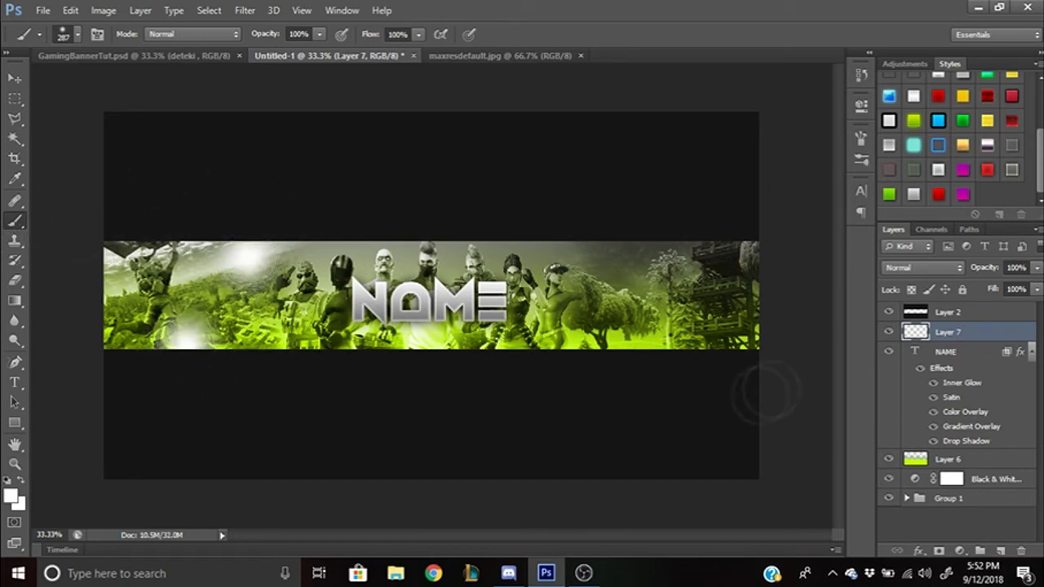
{"action": "left_click", "coordinate": [431, 264]}
{"action": "left_click", "coordinate": [709, 266]}
{"action": "left_click", "coordinate": [936, 267]}
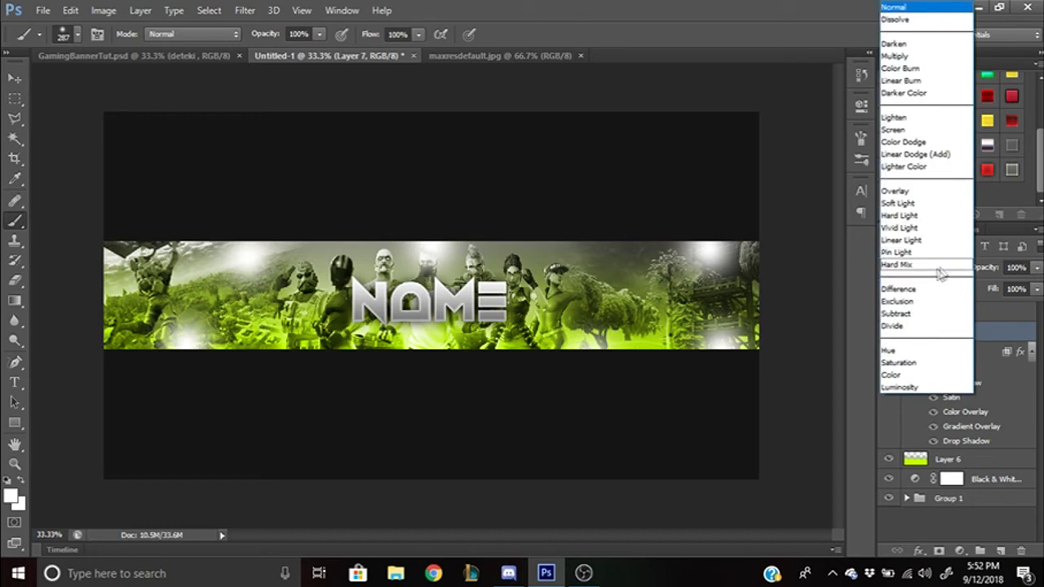
- Set Layer 7's blend mode to Overlay, then check GamingBannerTut.psd and return to Untitled-1
{"action": "left_click", "coordinate": [936, 191]}
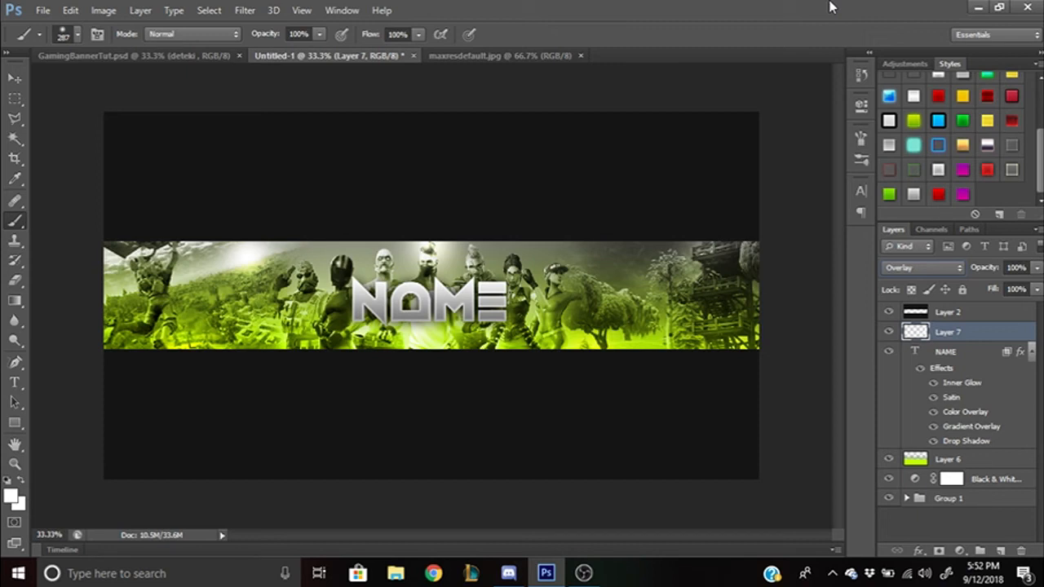
{"action": "left_click", "coordinate": [146, 56]}
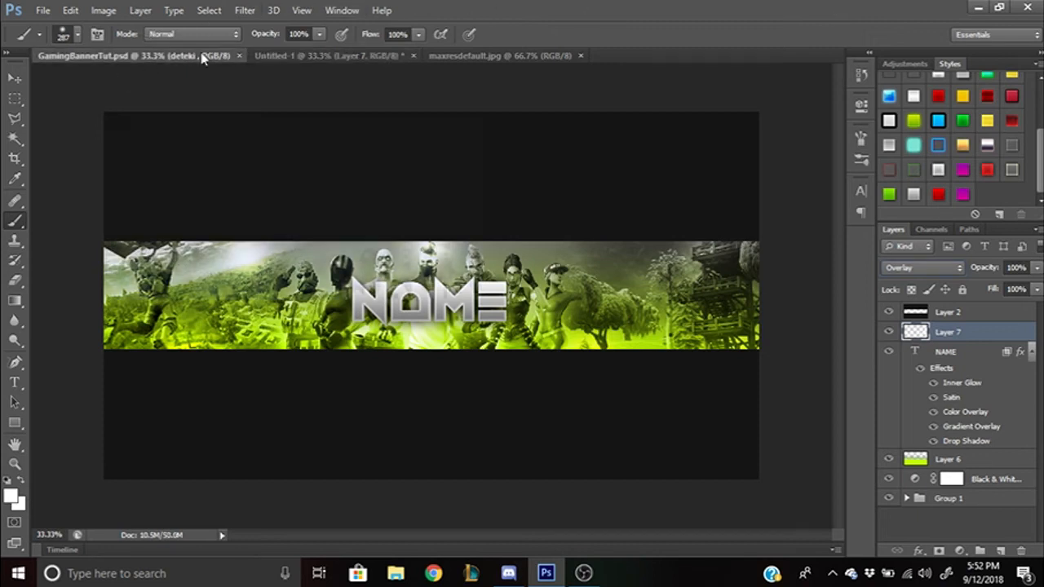
{"action": "left_click", "coordinate": [280, 55]}
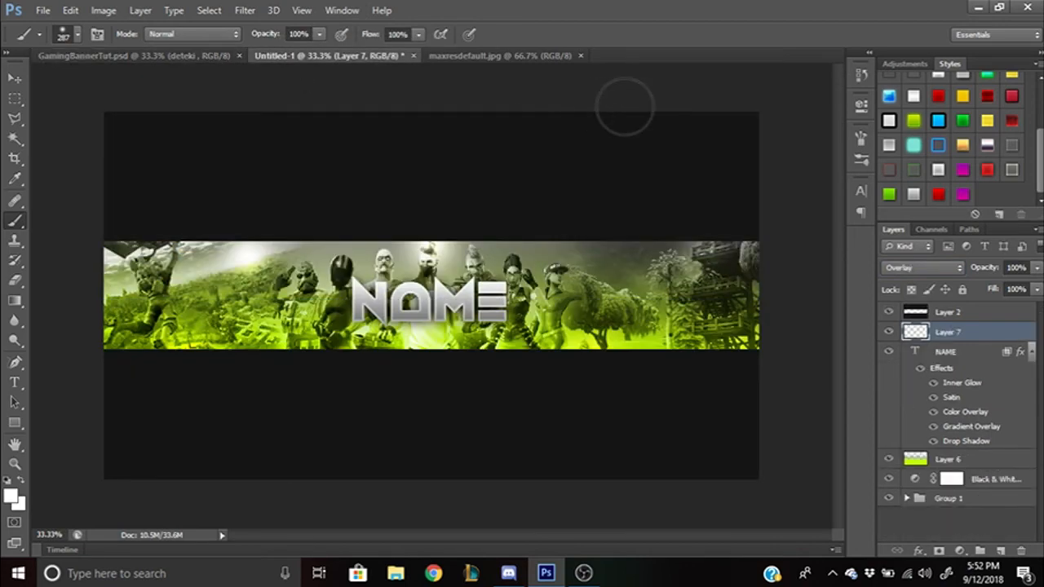